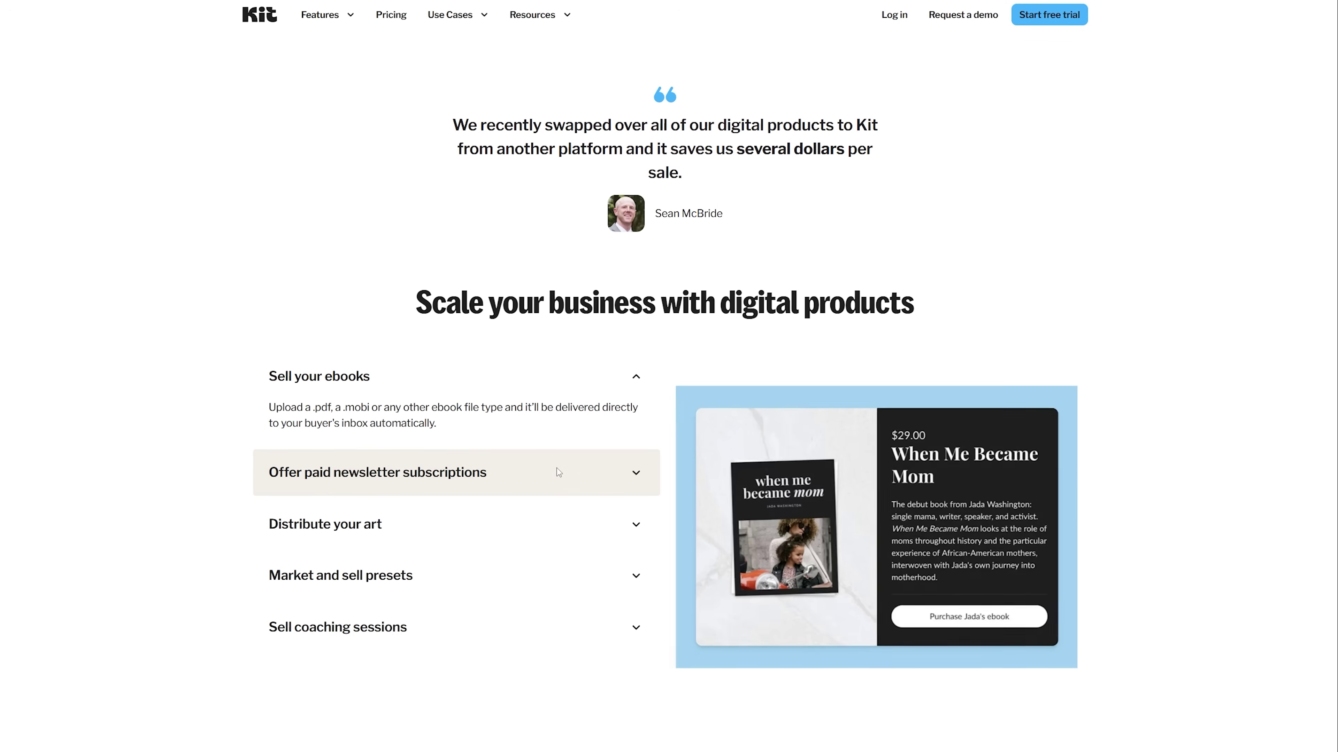
# Fill in first name, last name, store name and website on Omnisend's registration step 1
pyautogui.click(558, 472)
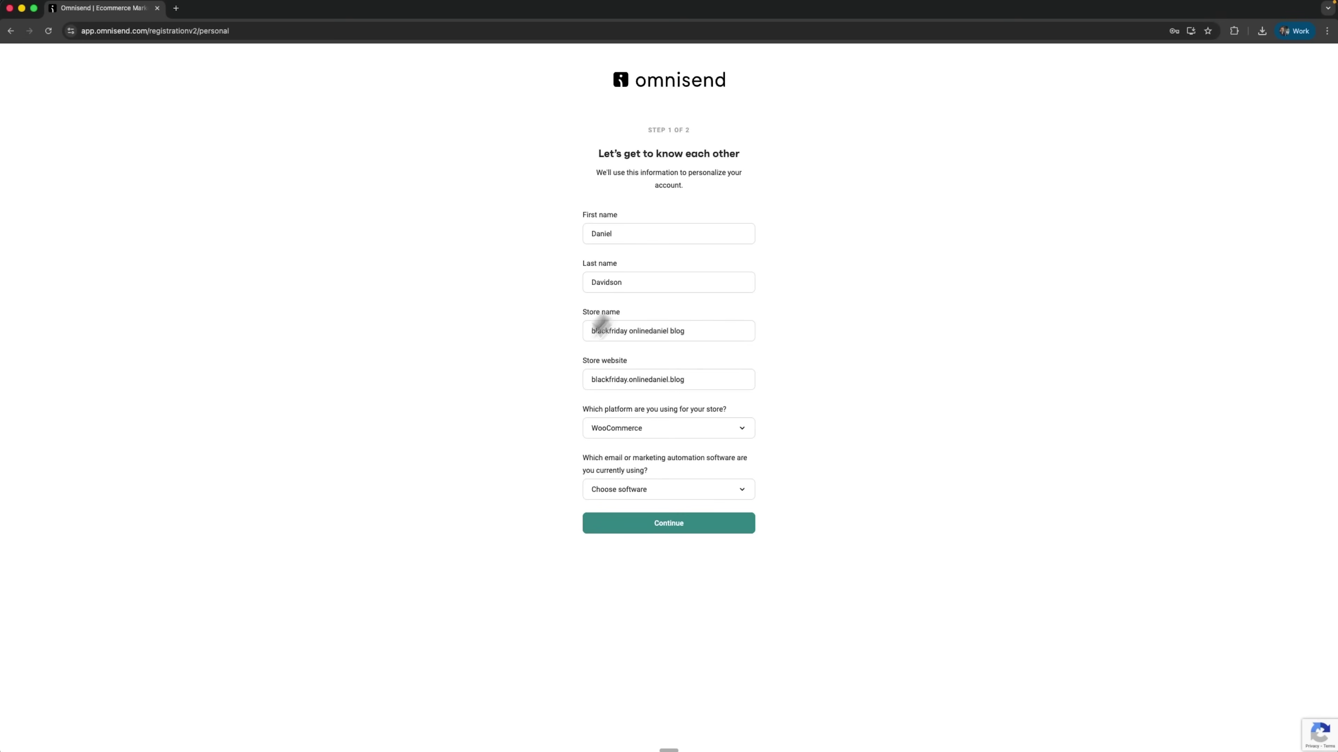
# Confirm WooCommerce as the store platform, answer the current-software question, and finish registration
pyautogui.click(705, 226)
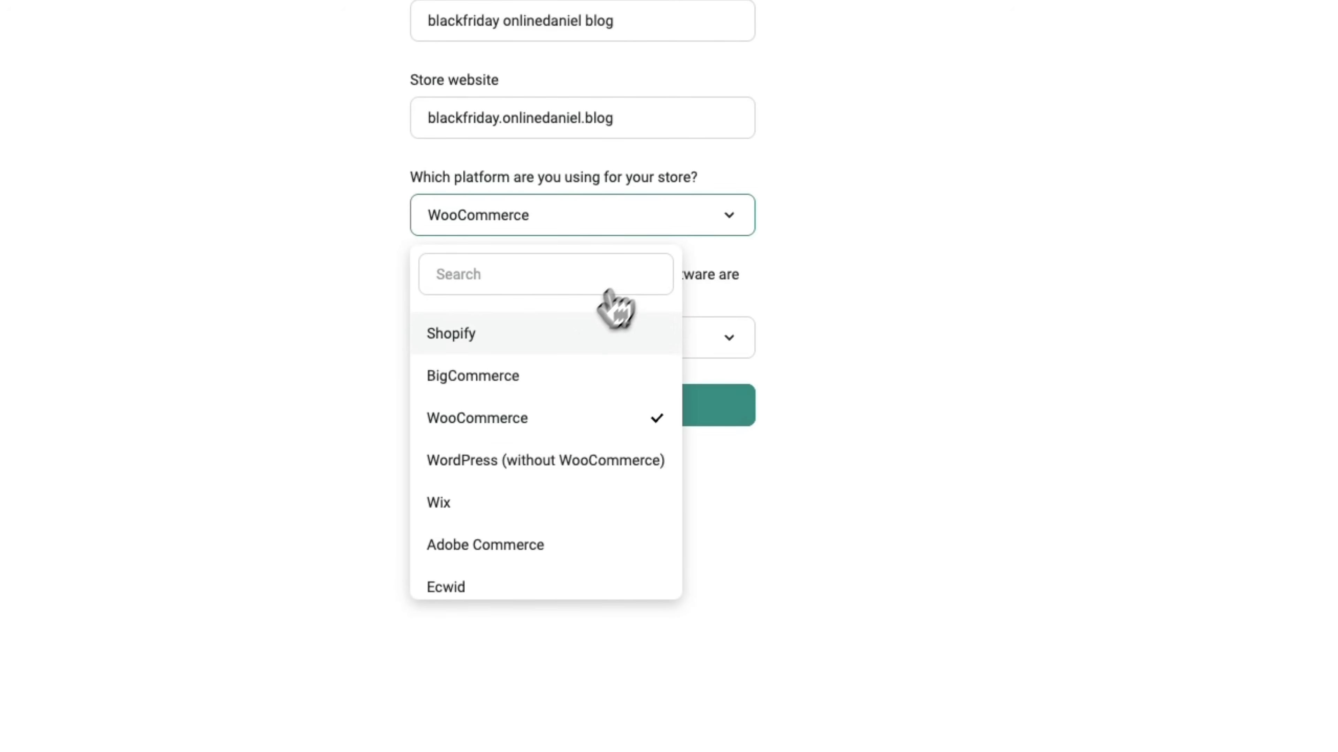
pyautogui.scroll(-2, 588, 362)
pyautogui.scroll(2, 588, 361)
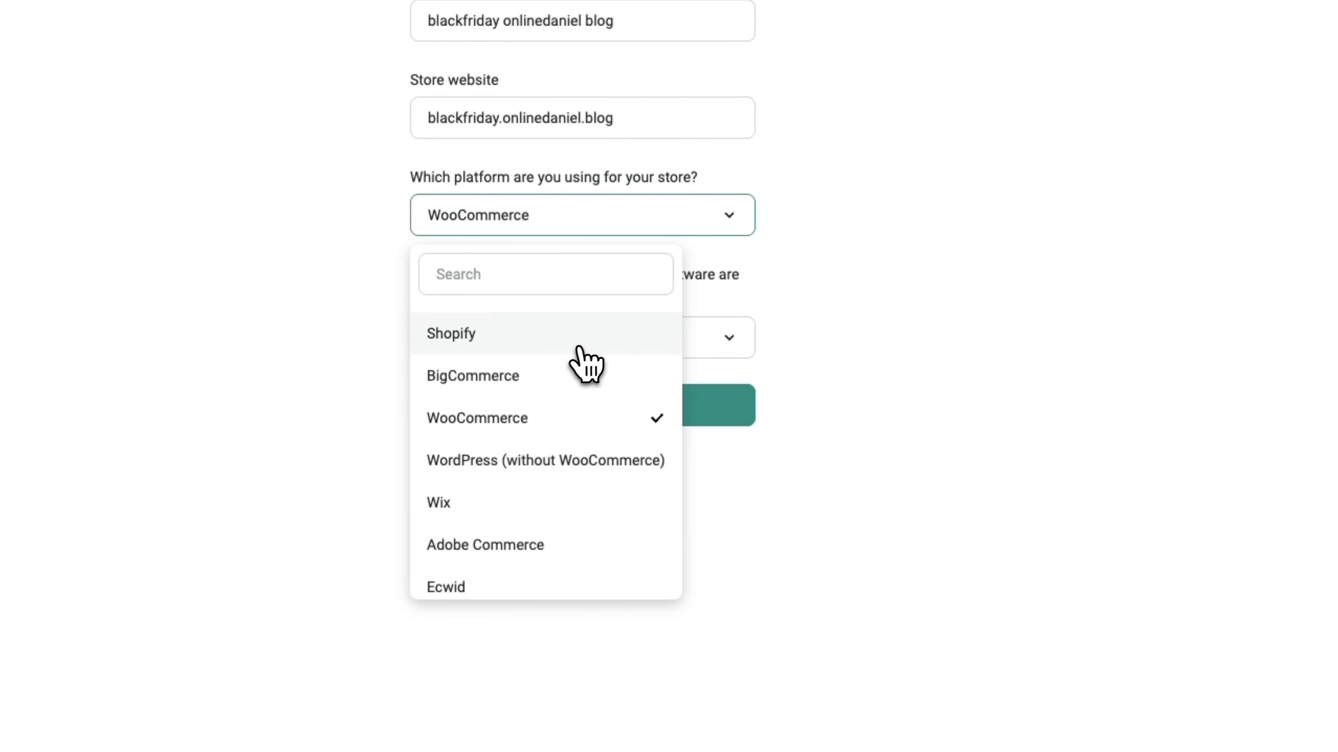
pyautogui.scroll(-1, 555, 403)
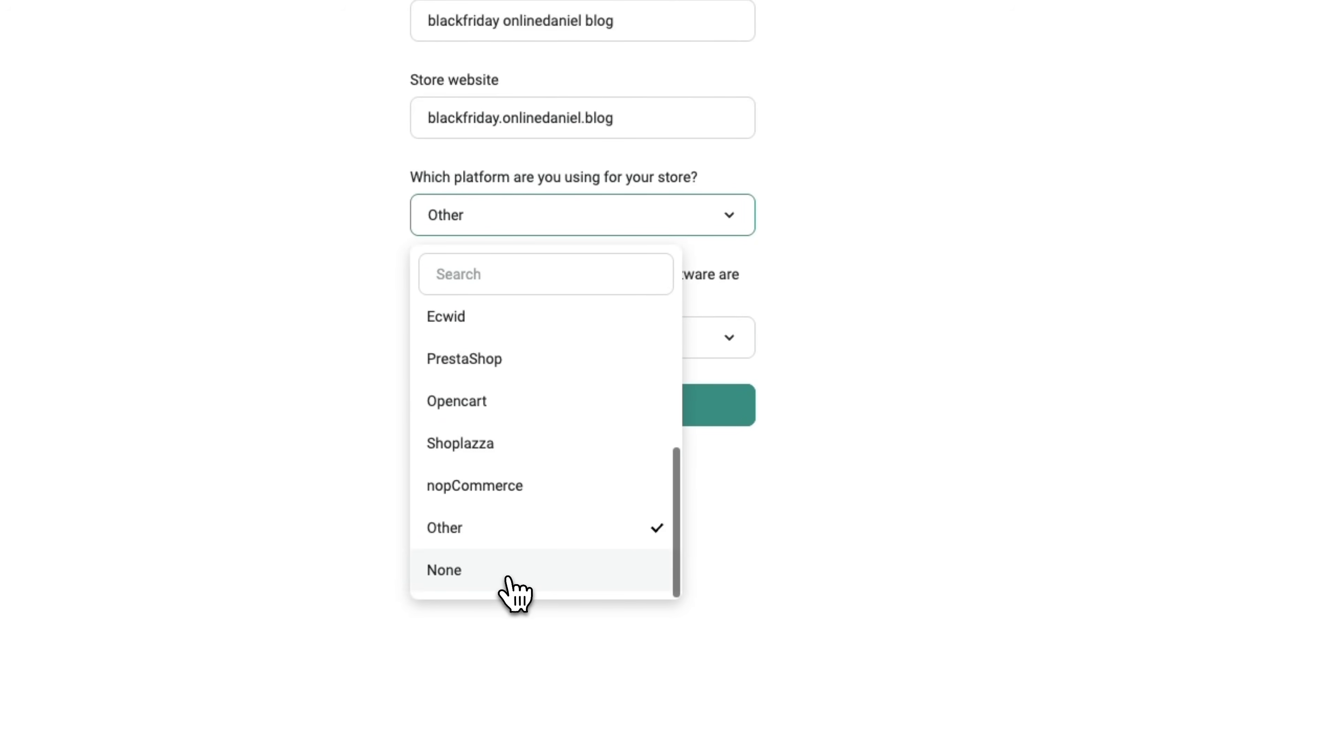
pyautogui.click(510, 580)
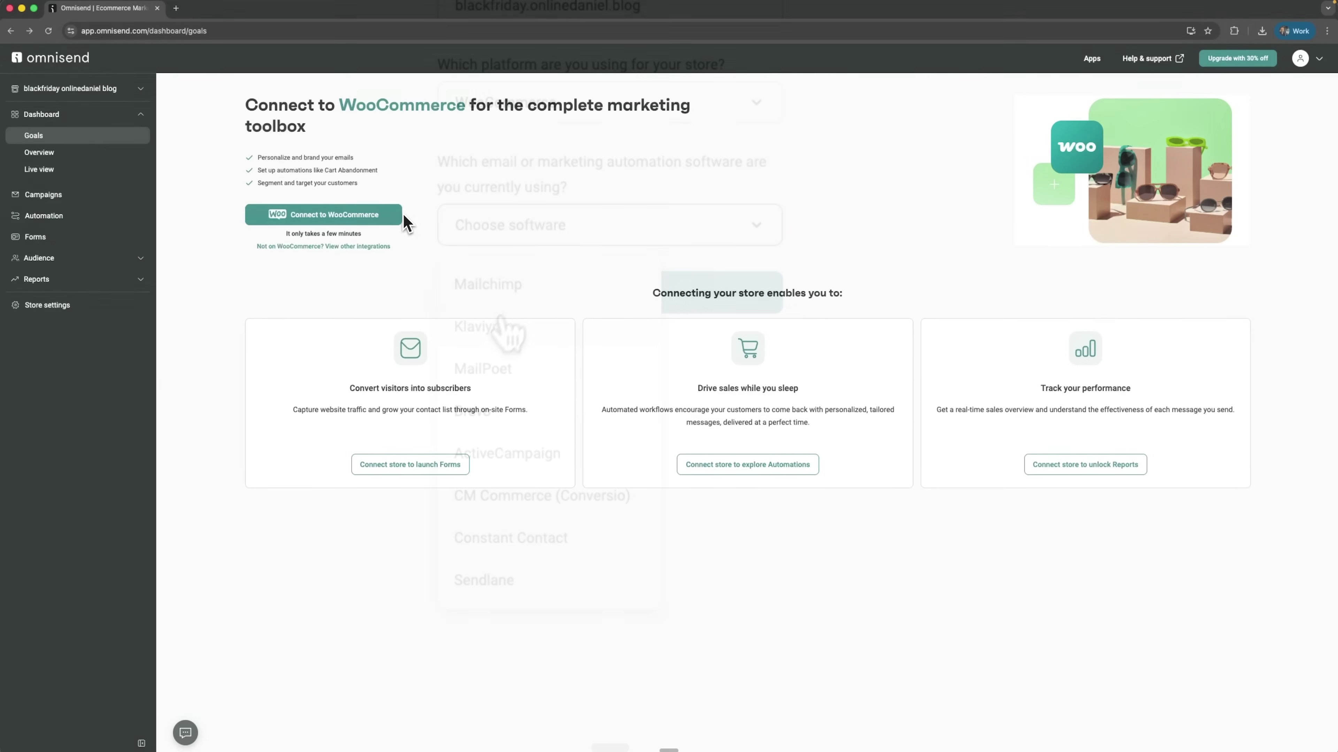
# Start the WooCommerce connection and download the Omnisend plugin for the store
pyautogui.click(342, 216)
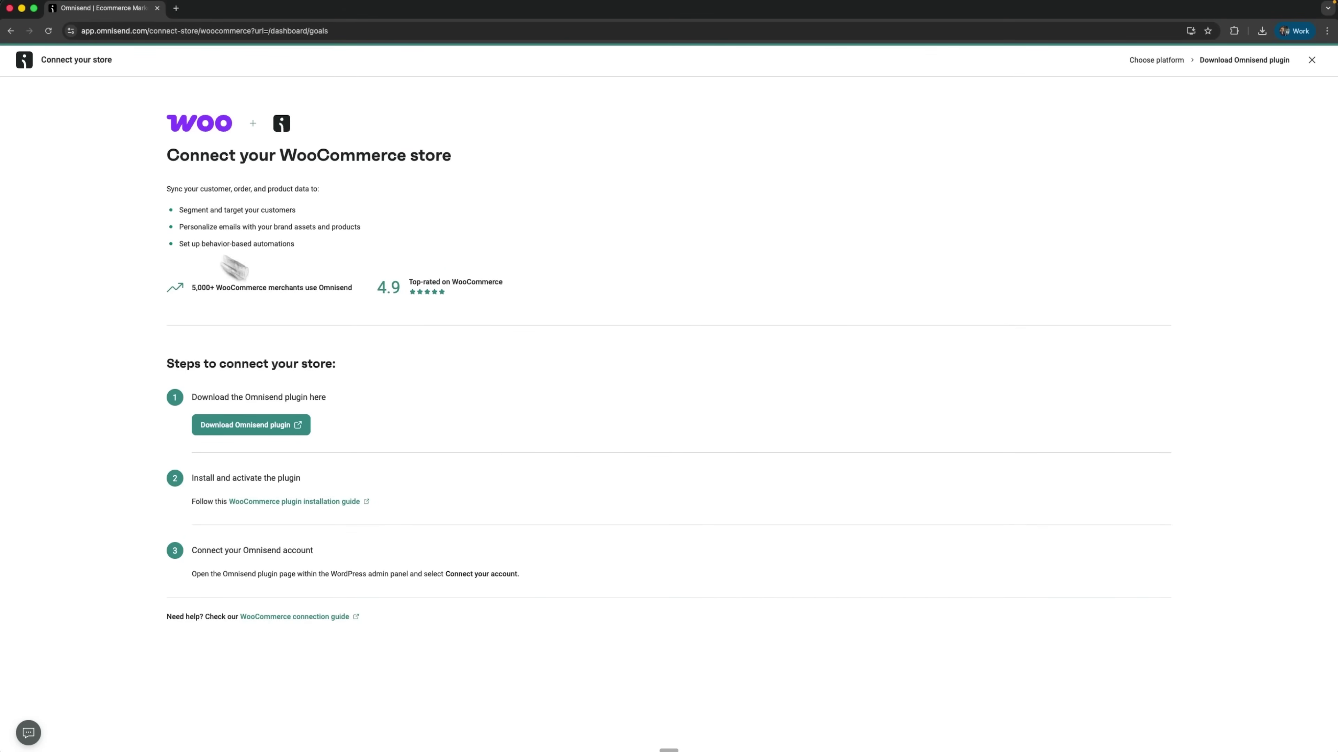
pyautogui.click(261, 428)
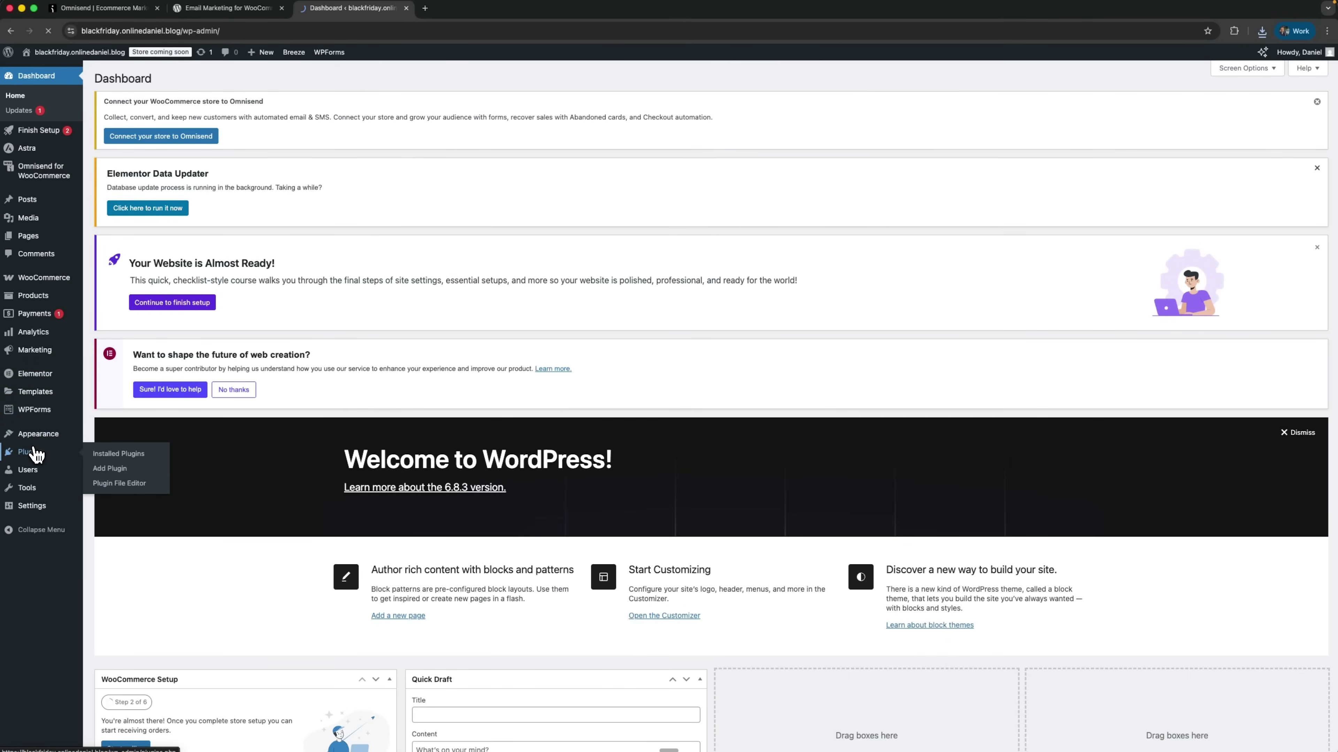
# Open Omnisend for WooCommerce settings from WordPress Installed Plugins
pyautogui.click(32, 453)
pyautogui.scroll(-3, 275, 463)
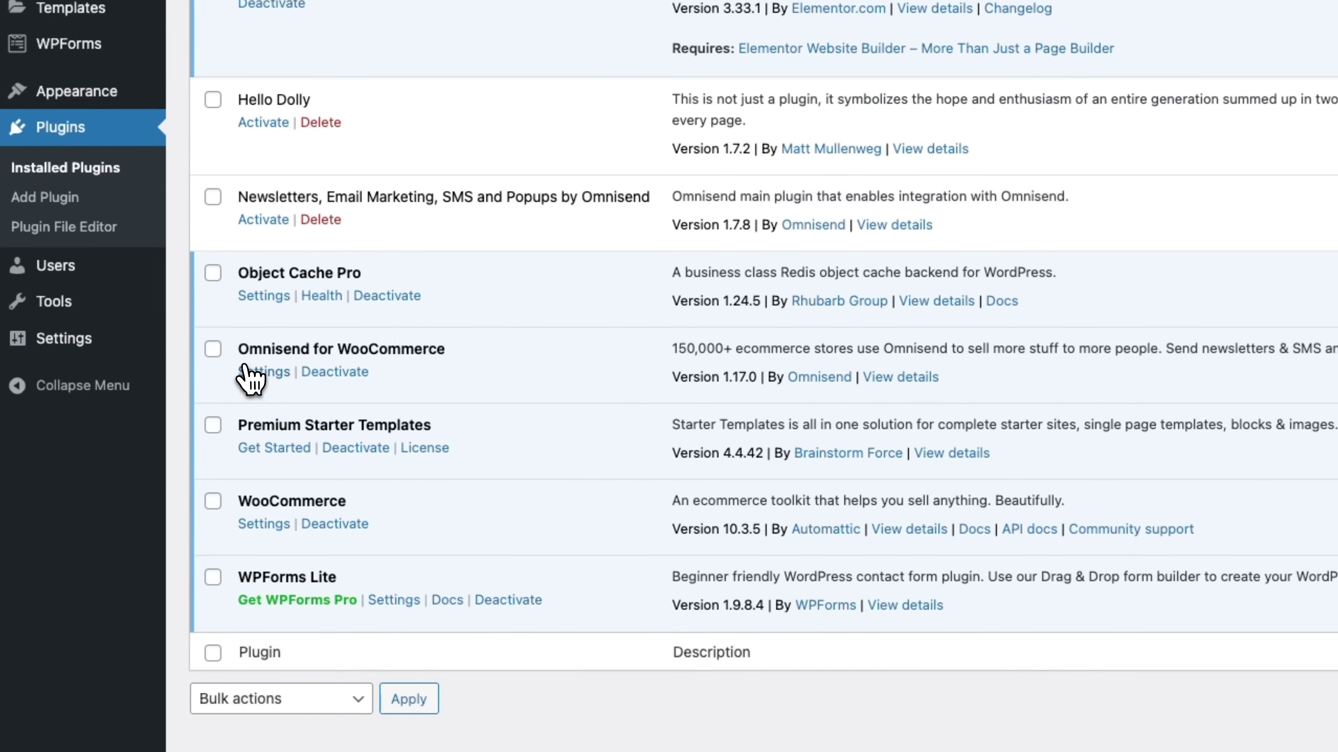
pyautogui.click(132, 537)
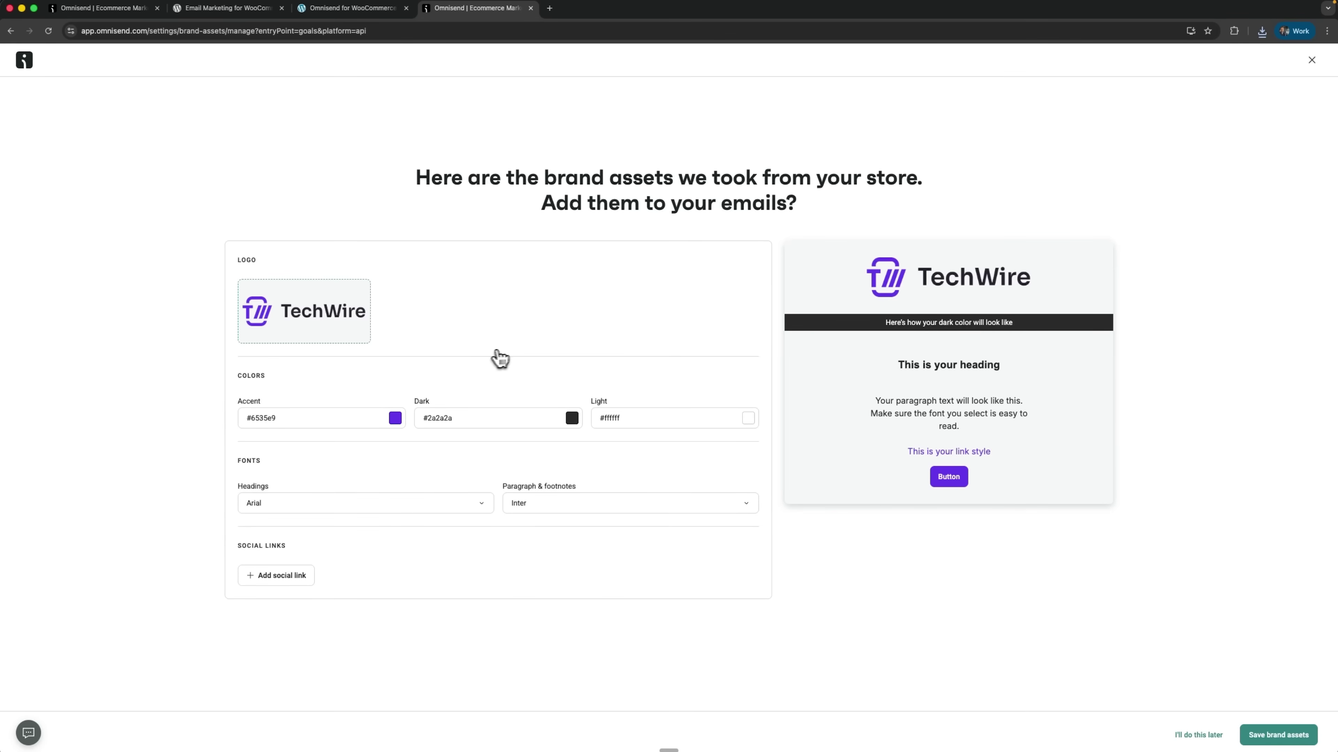
# Save the imported TechWire logo, colours and fonts as Omnisend brand assets
pyautogui.moveTo(299, 287)
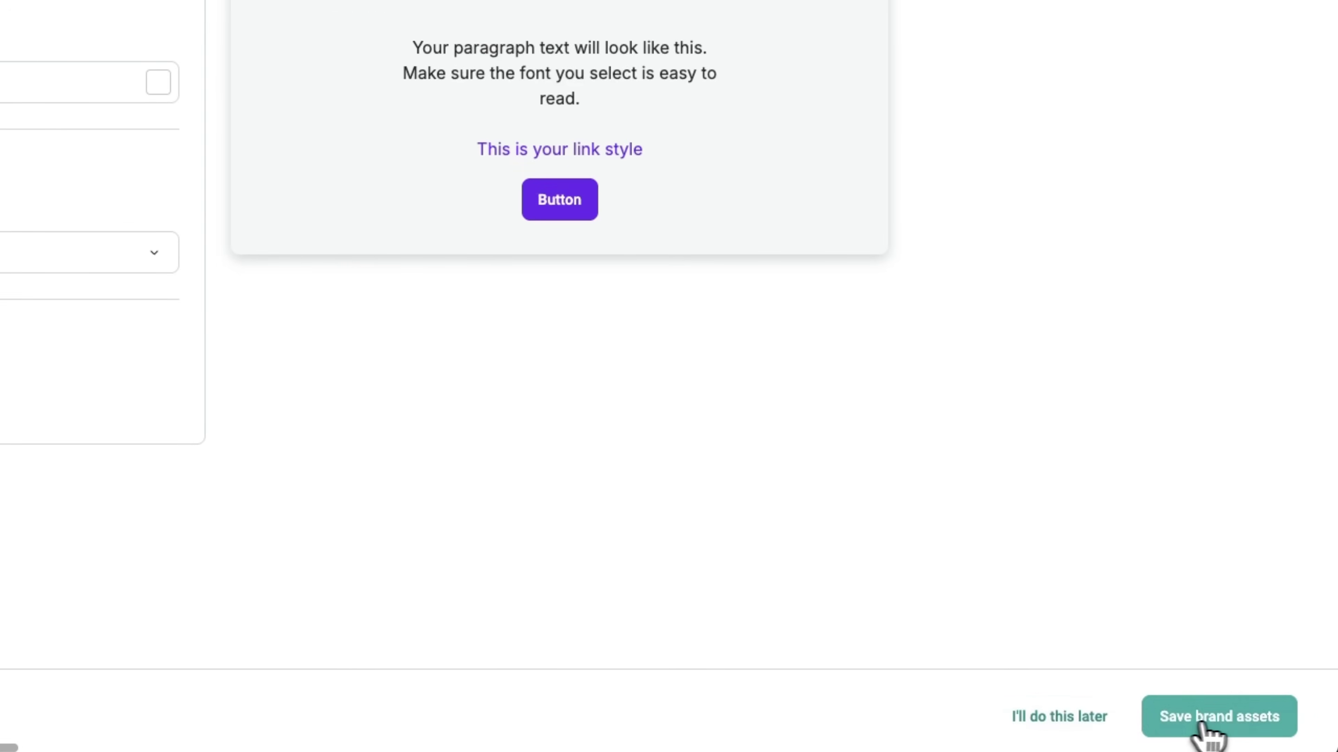
pyautogui.click(1221, 725)
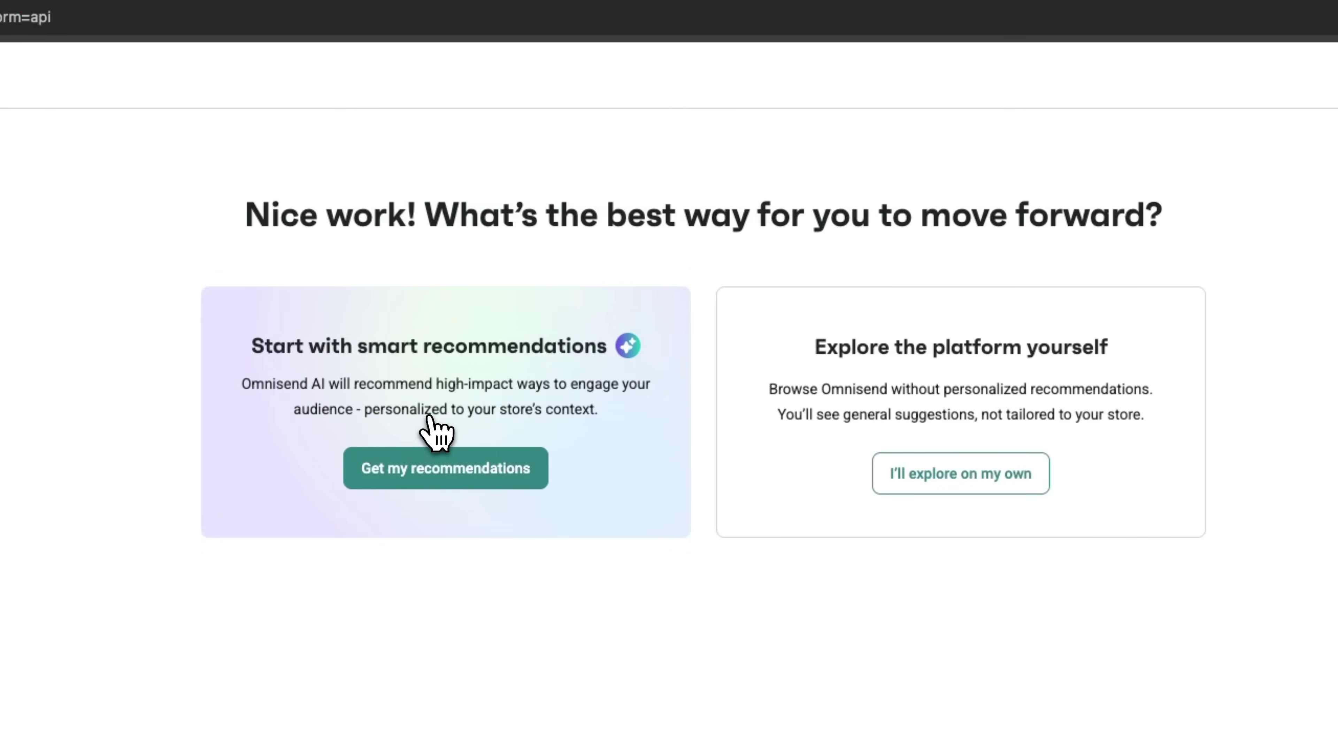
# Request personalized recommendations for 251-1,000 contacts focused on automating messages
pyautogui.click(475, 472)
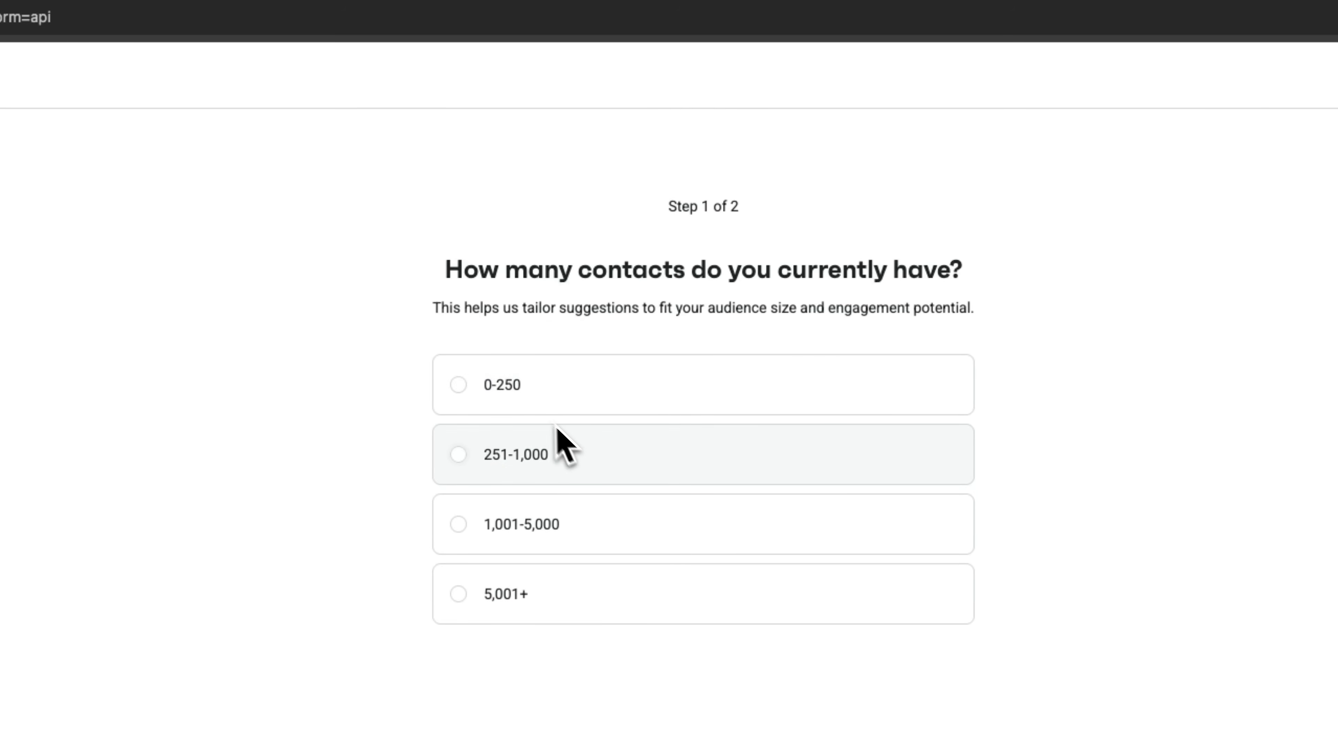
pyautogui.click(574, 440)
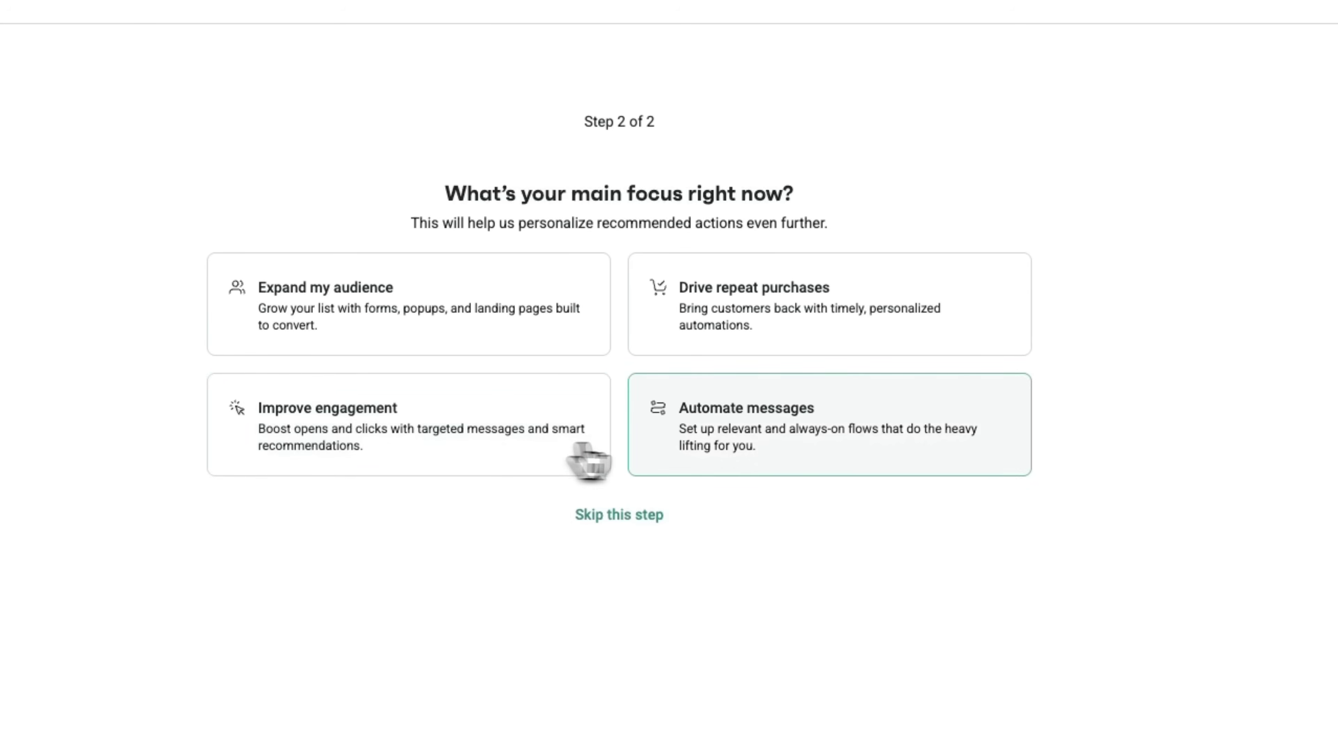
pyautogui.click(704, 418)
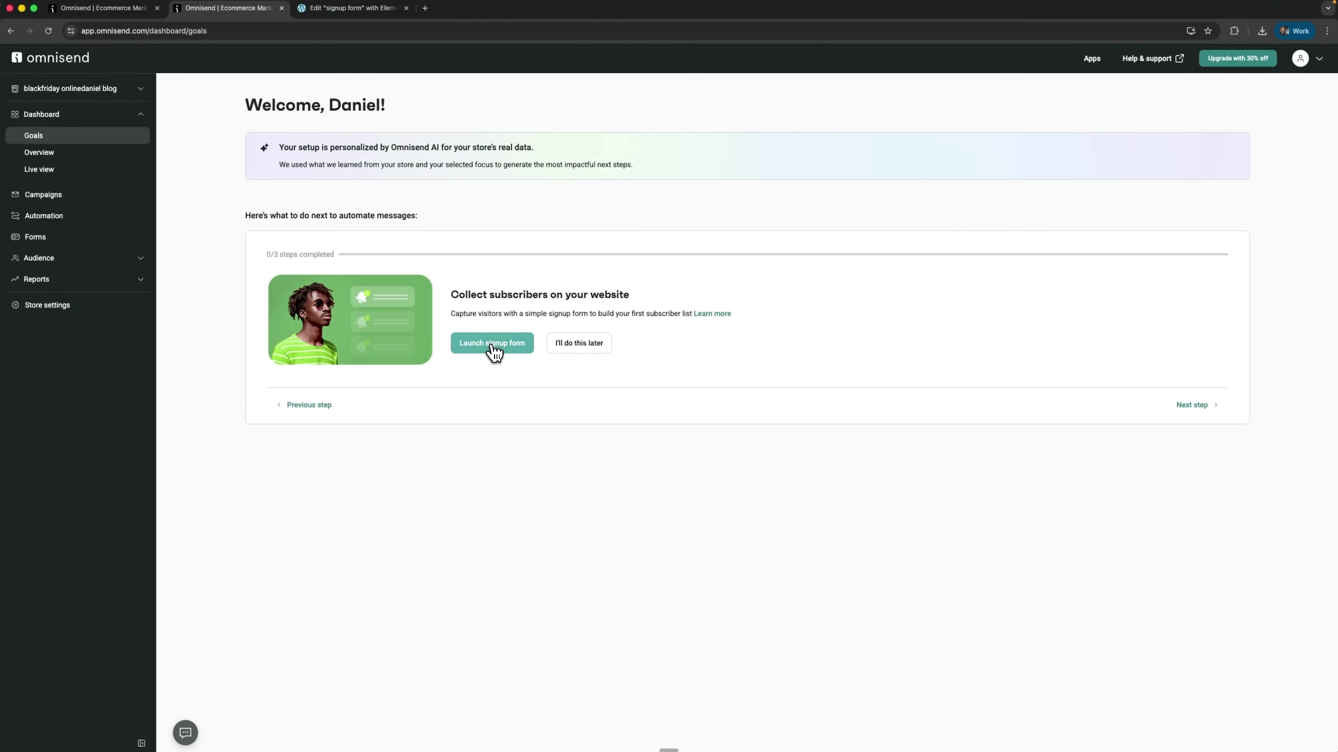
# Launch the signup form and create the welcome workflow, staying on the Free plan with Omnisend logo
pyautogui.click(491, 344)
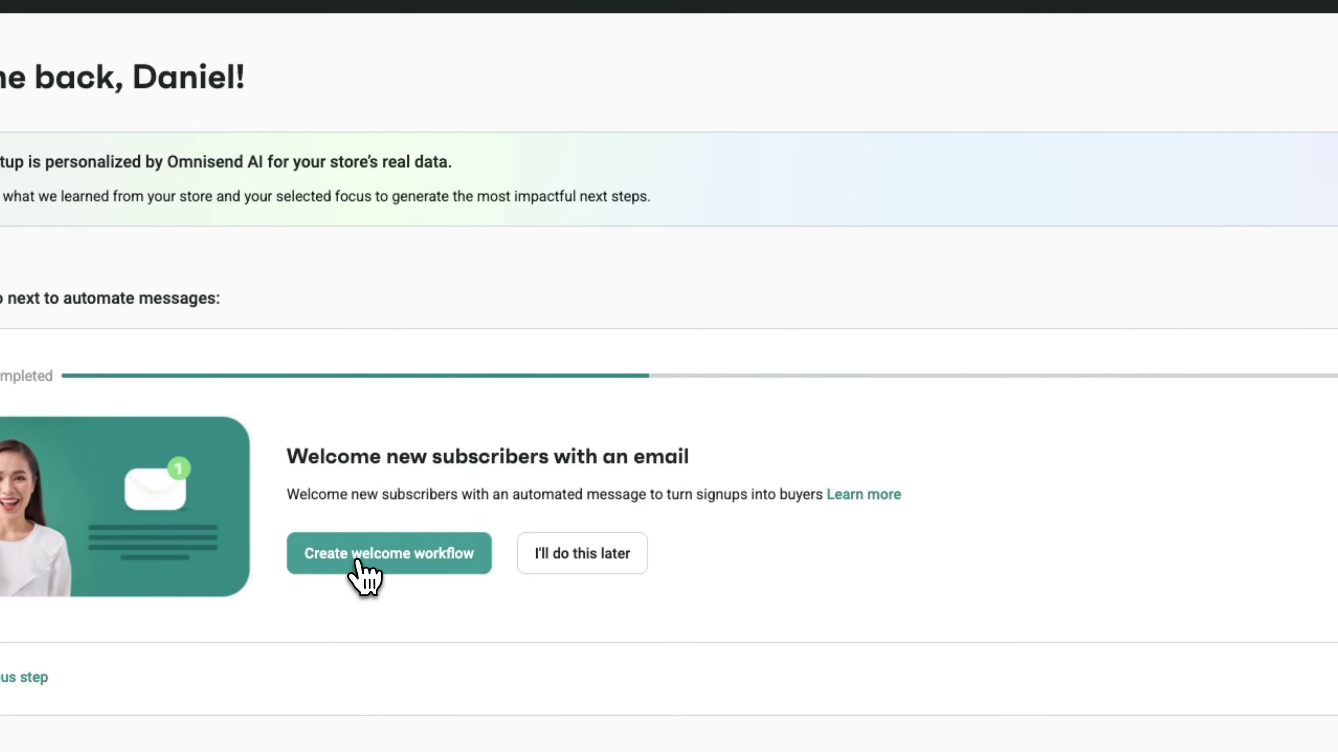
pyautogui.click(357, 564)
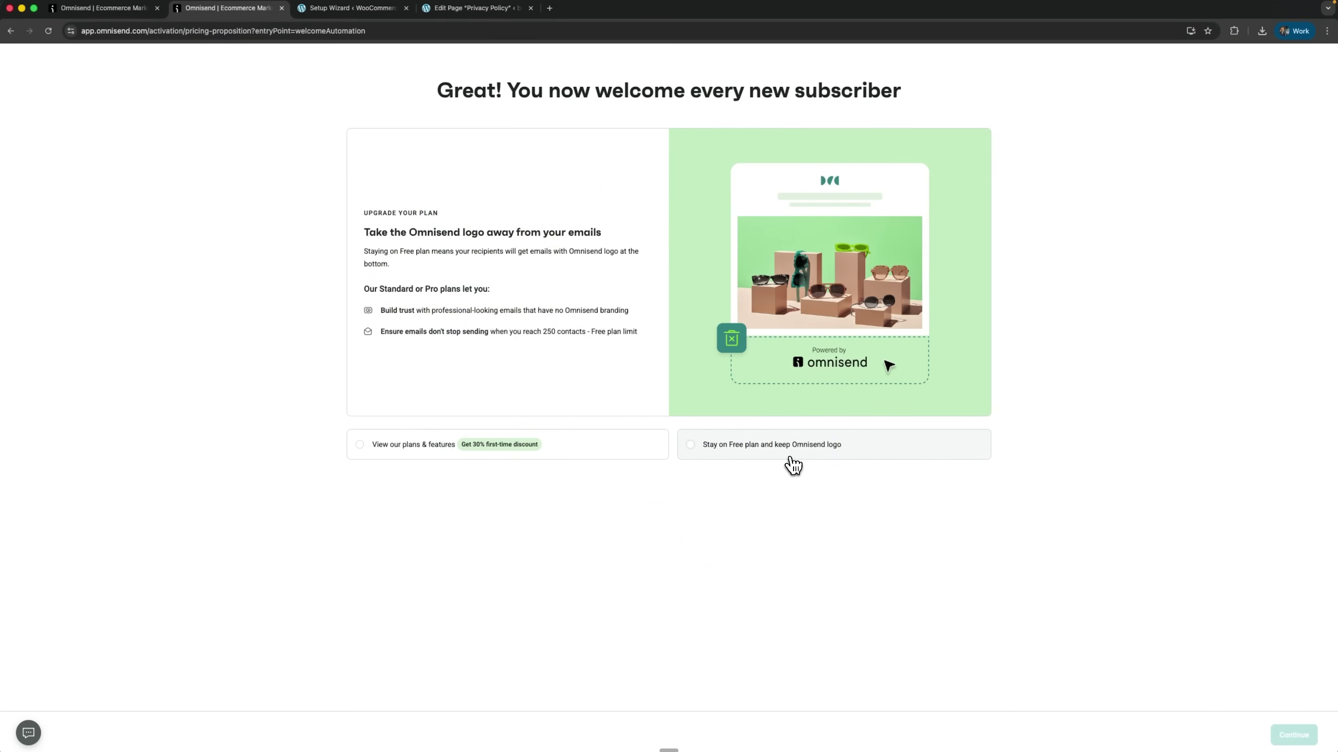
pyautogui.click(788, 450)
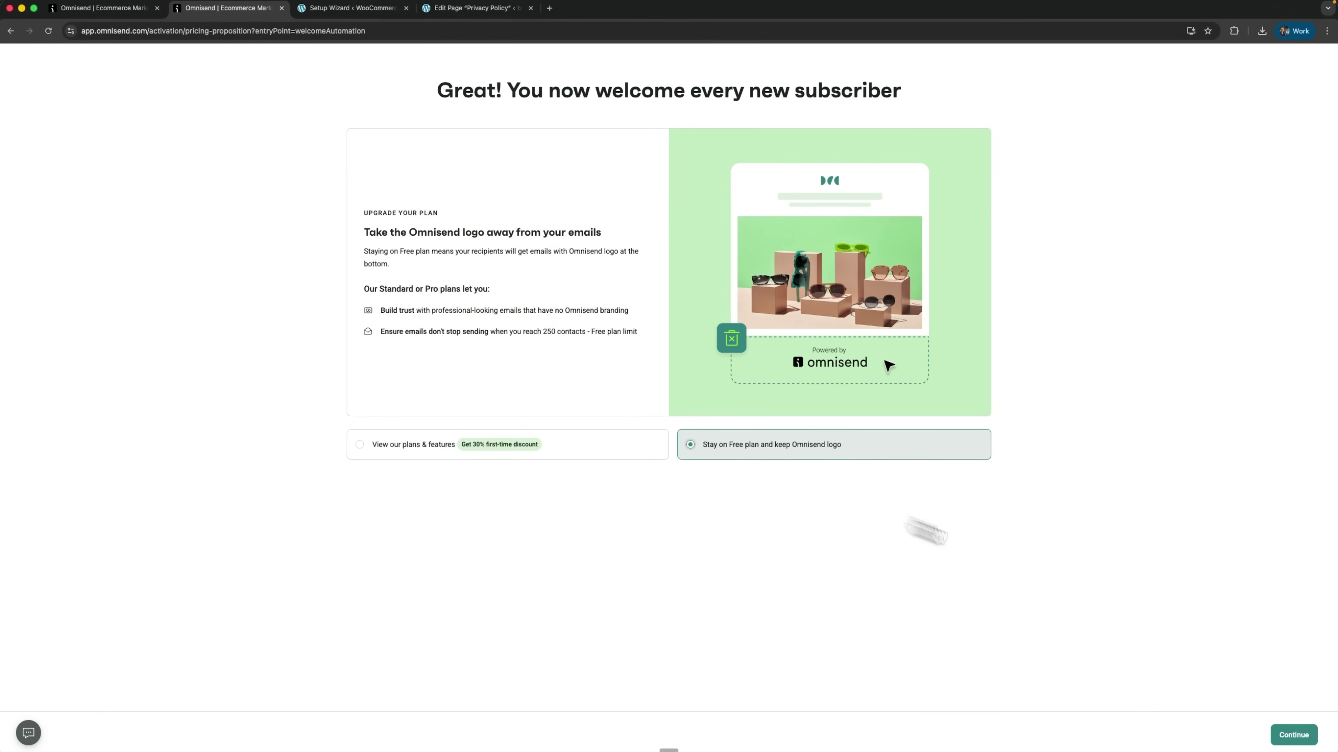
pyautogui.click(1292, 737)
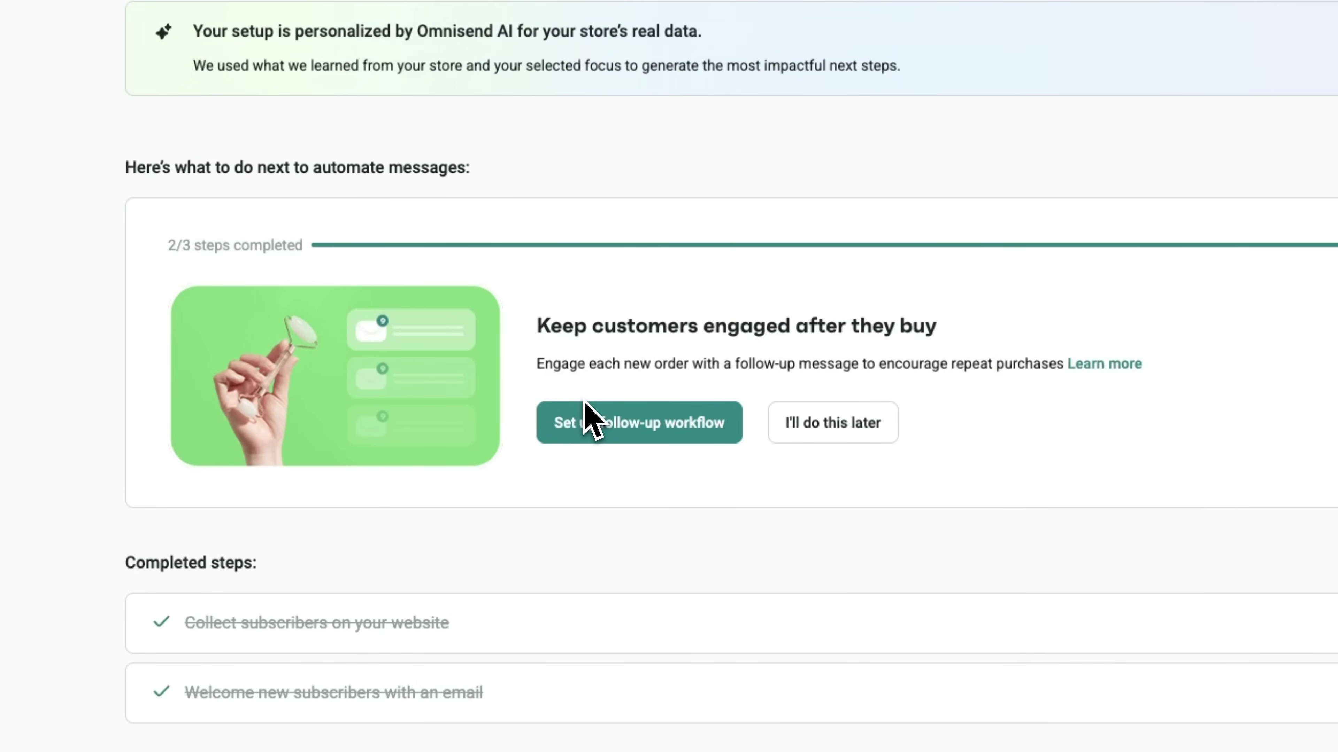
# Set up and start the Order Followup workflow emailing customers 7 days after ordering
pyautogui.click(666, 436)
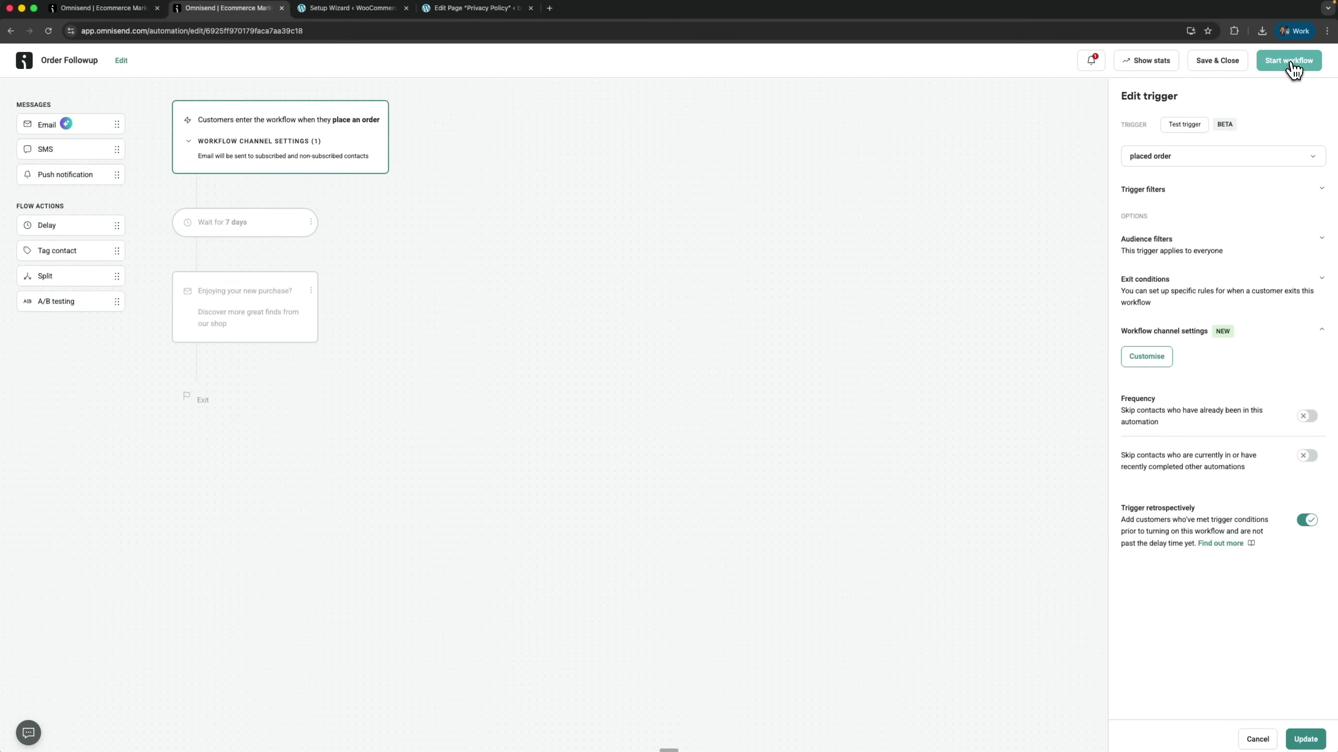
pyautogui.click(1289, 60)
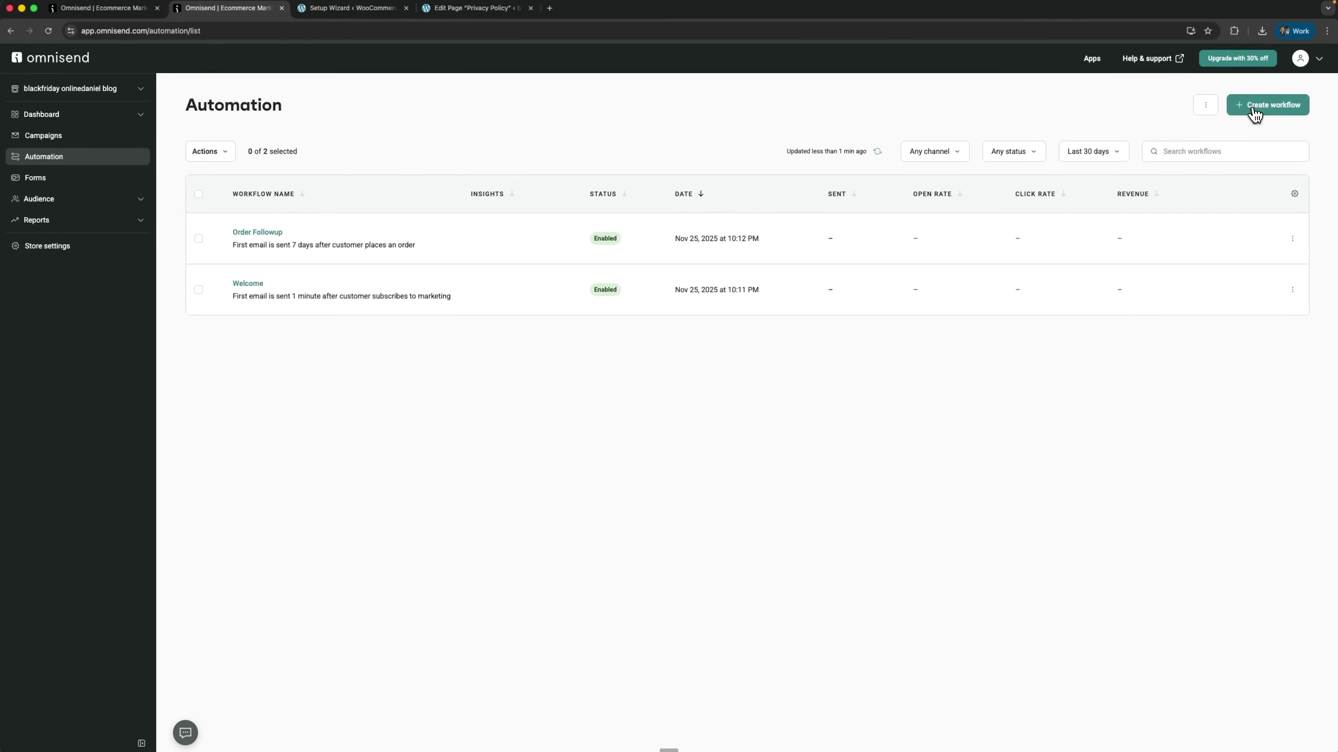
# Browse the pre-built Welcome, Abandoned Cart and Order Followup workflow templates
pyautogui.click(1256, 114)
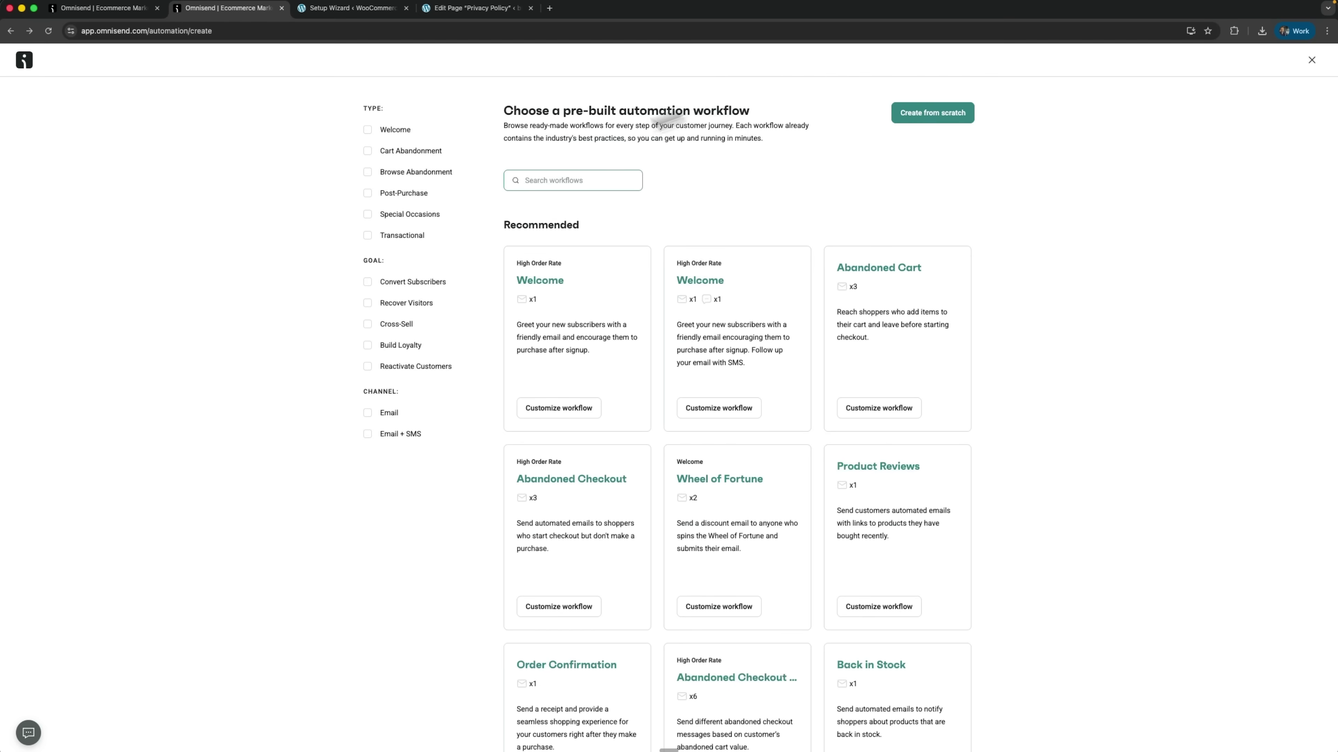
pyautogui.scroll(-5, 726, 442)
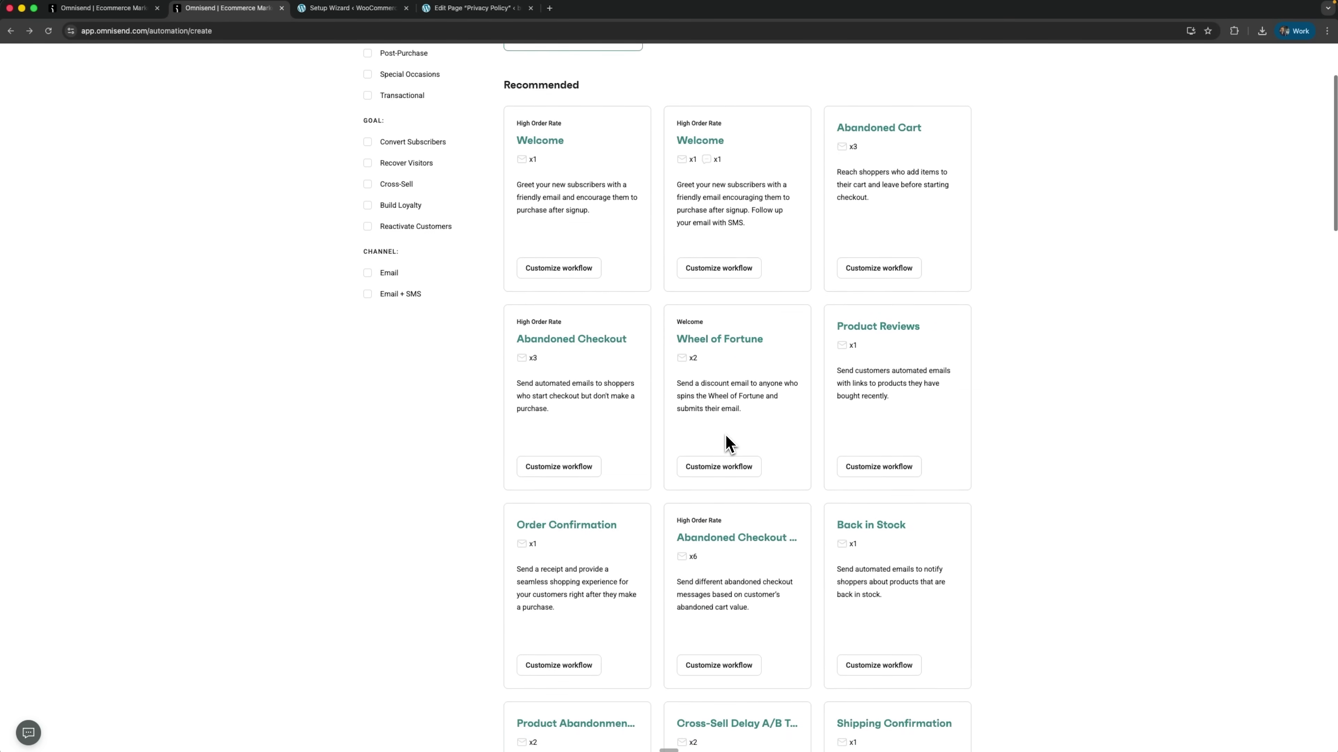
pyautogui.scroll(-6, 603, 411)
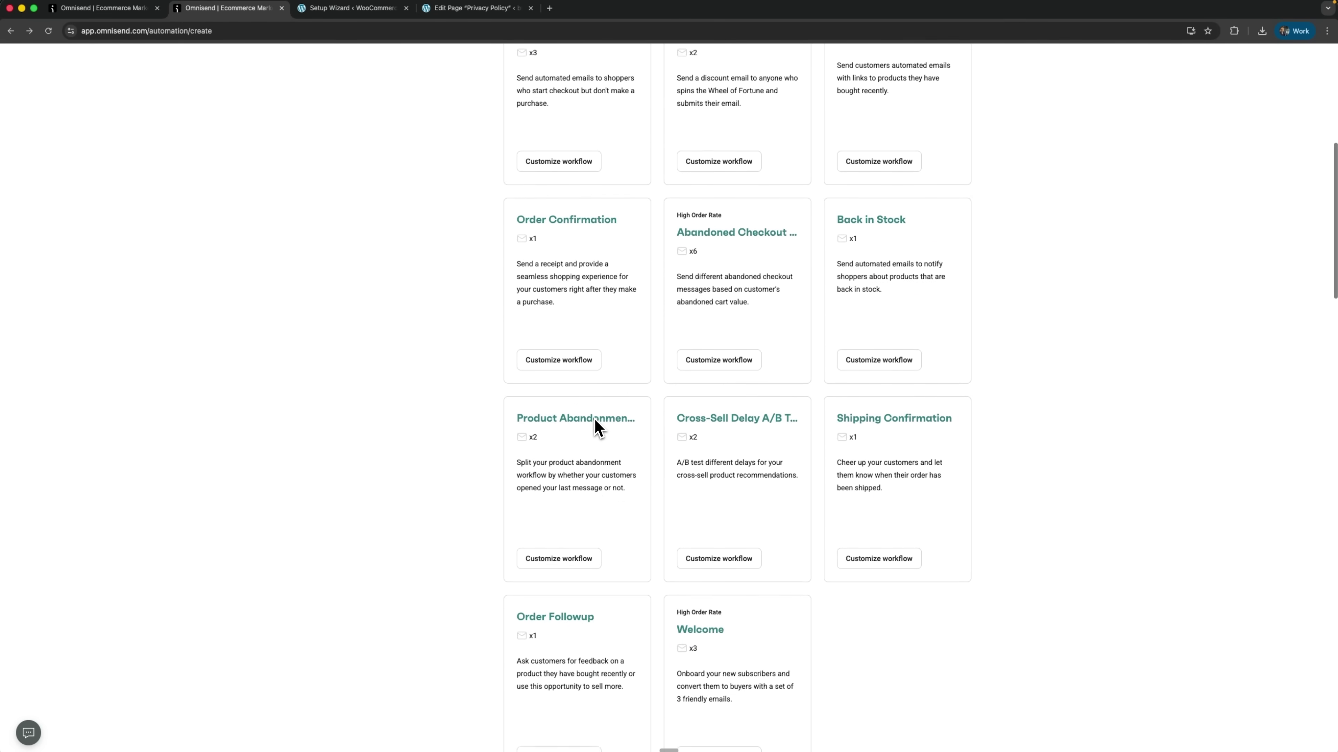
pyautogui.scroll(-1, 598, 428)
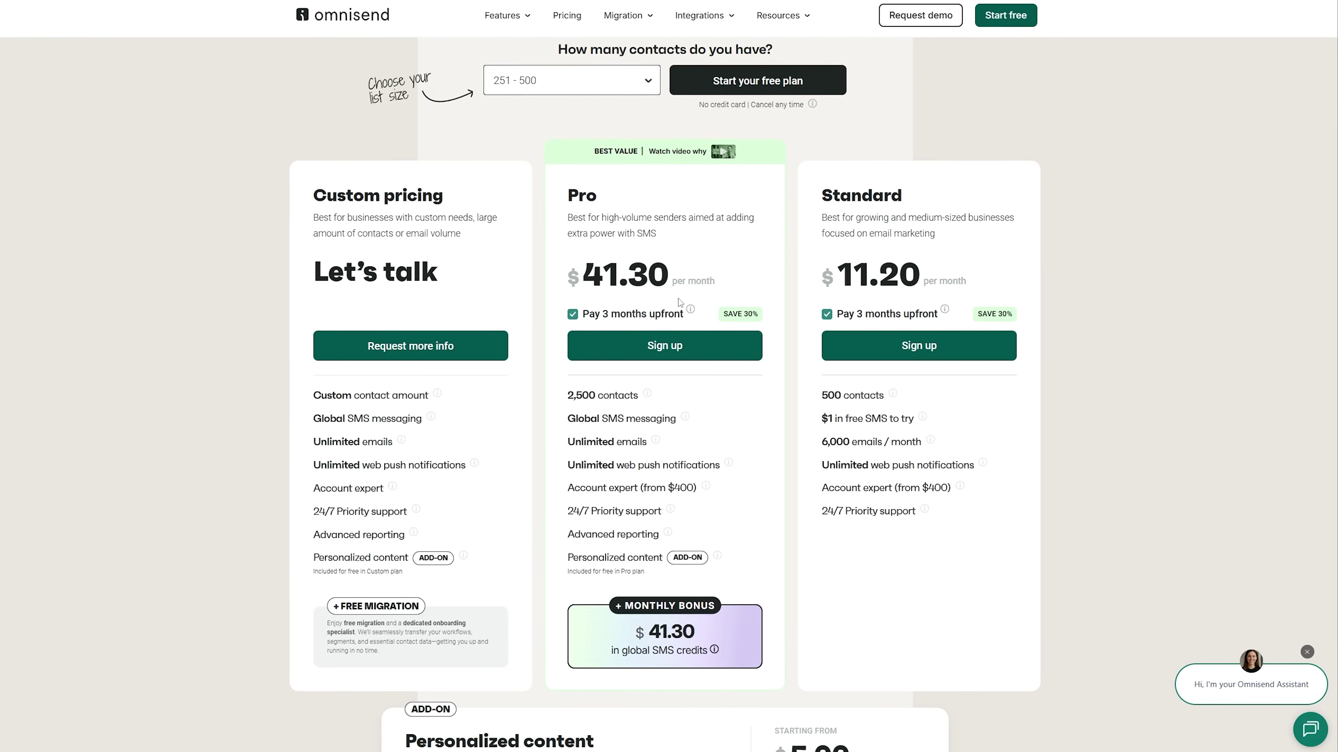
# Review Omnisend's Standard ($11.20) and Pro ($41.30) monthly plans for 251-500 contacts
pyautogui.moveTo(690, 309)
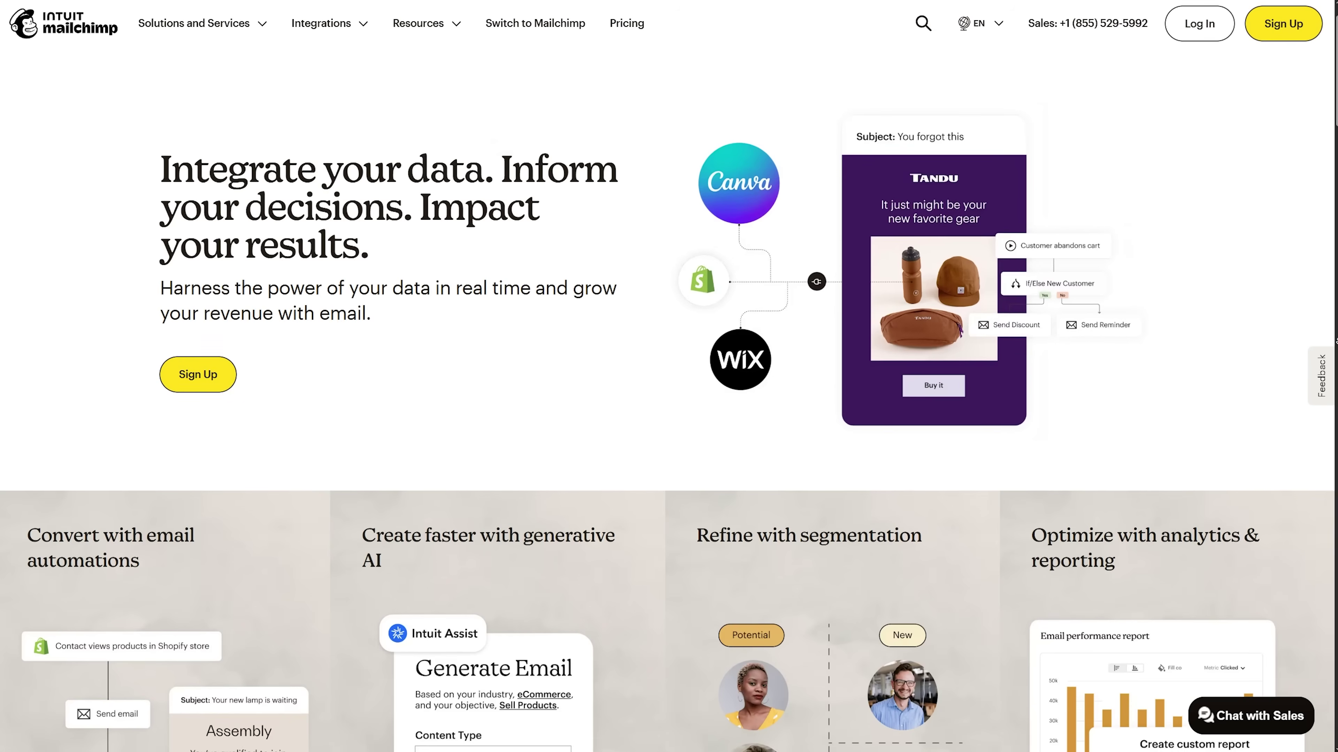
# Scroll down through the Mailchimp resources articles page
pyautogui.scroll(-1, 669, 395)
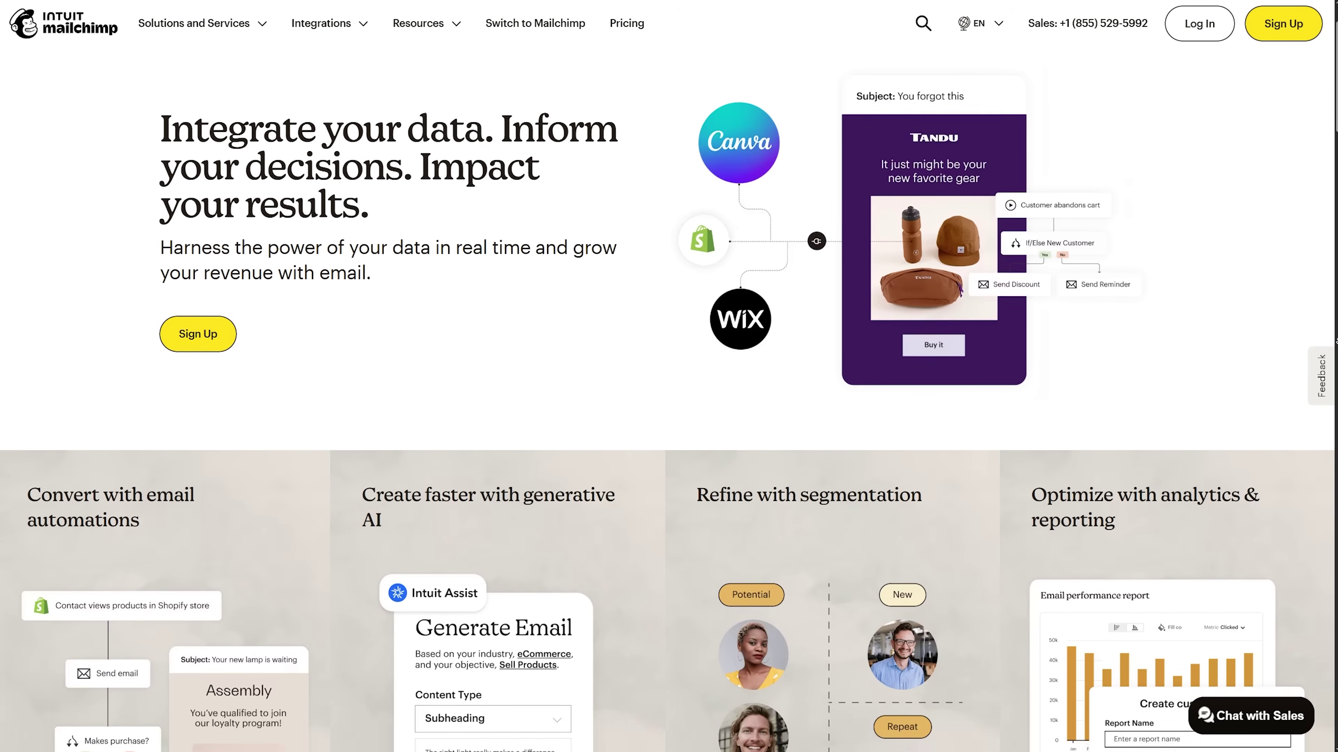
pyautogui.scroll(-1, 669, 395)
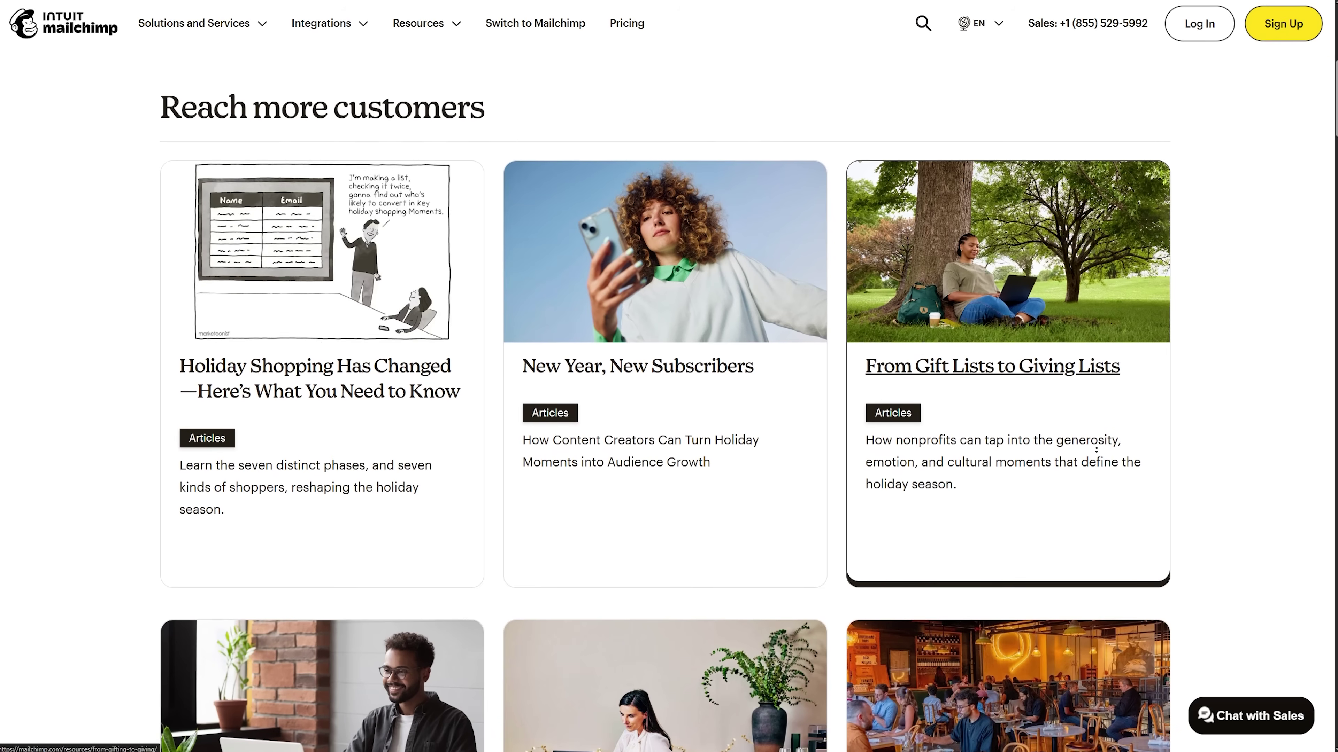
pyautogui.scroll(-2, 627, 430)
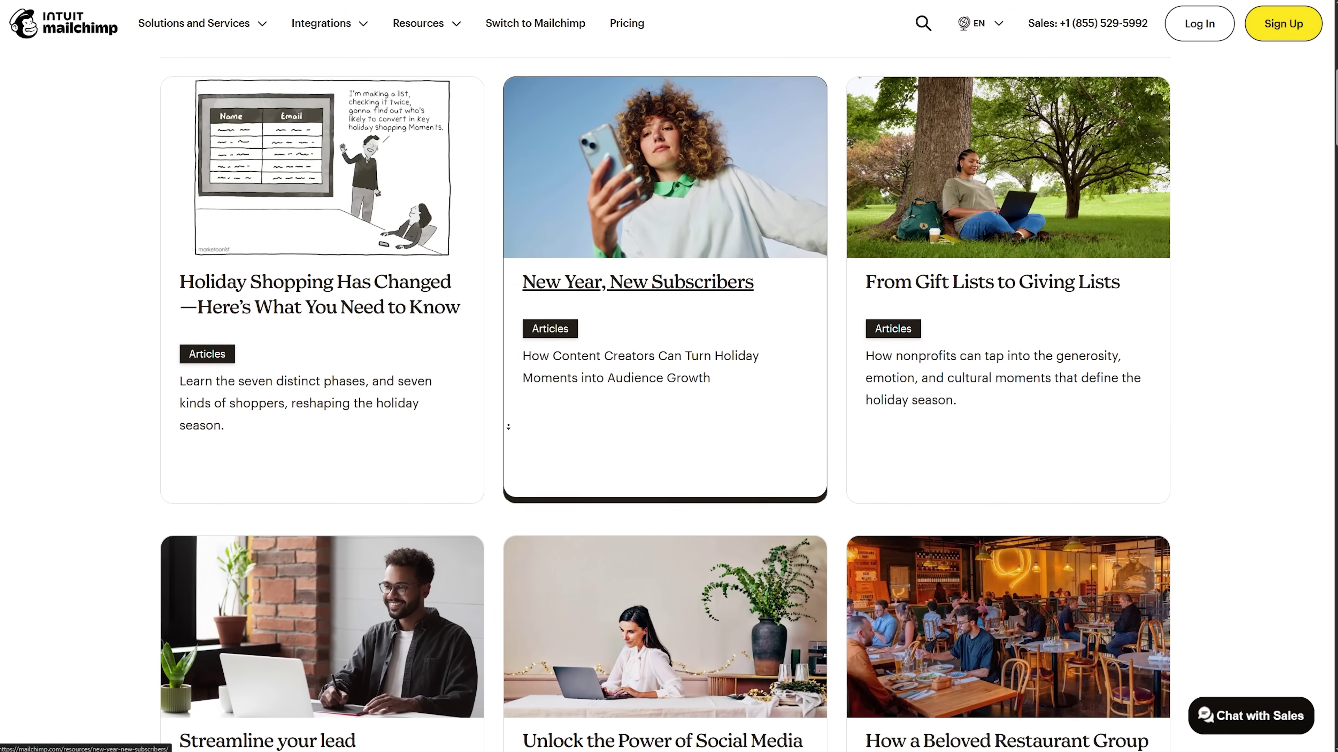
pyautogui.scroll(-1, 508, 427)
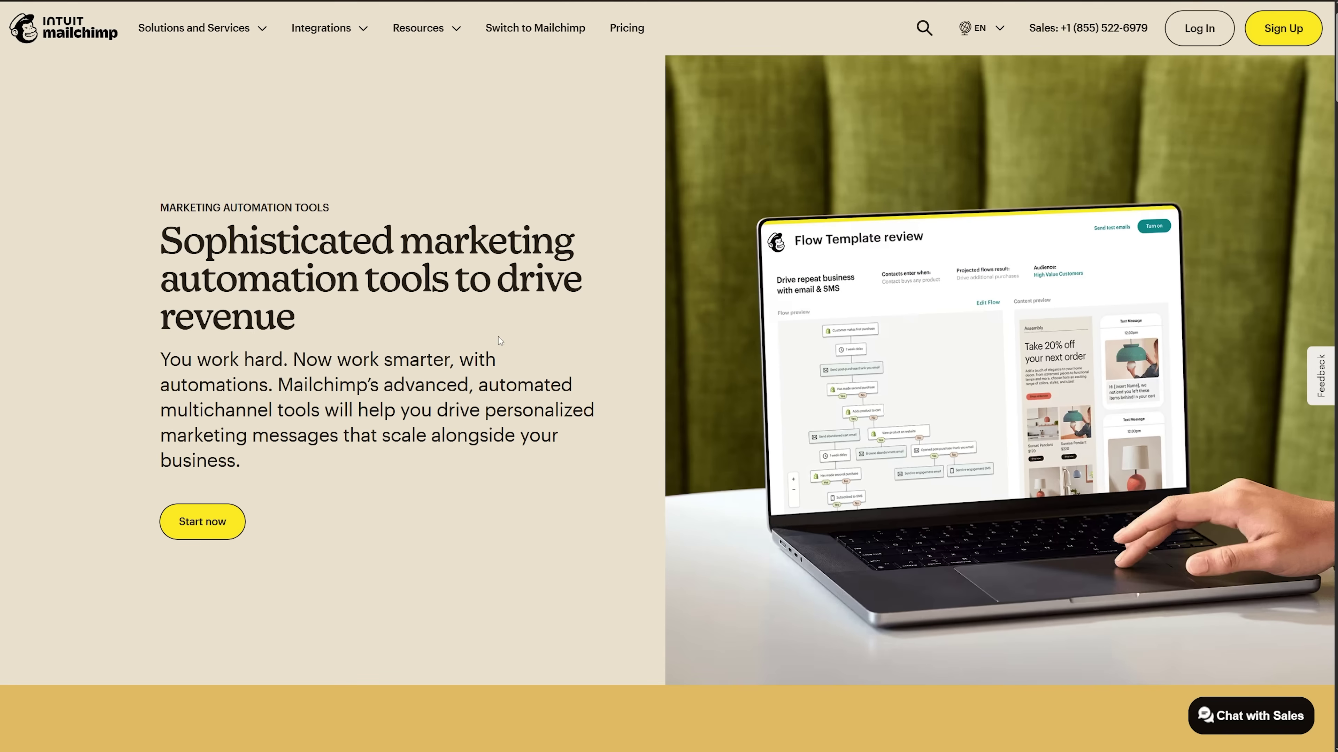
# Scroll the features page down to 'Drive revenue by automating the whole customer flow'
pyautogui.scroll(-10, 498, 337)
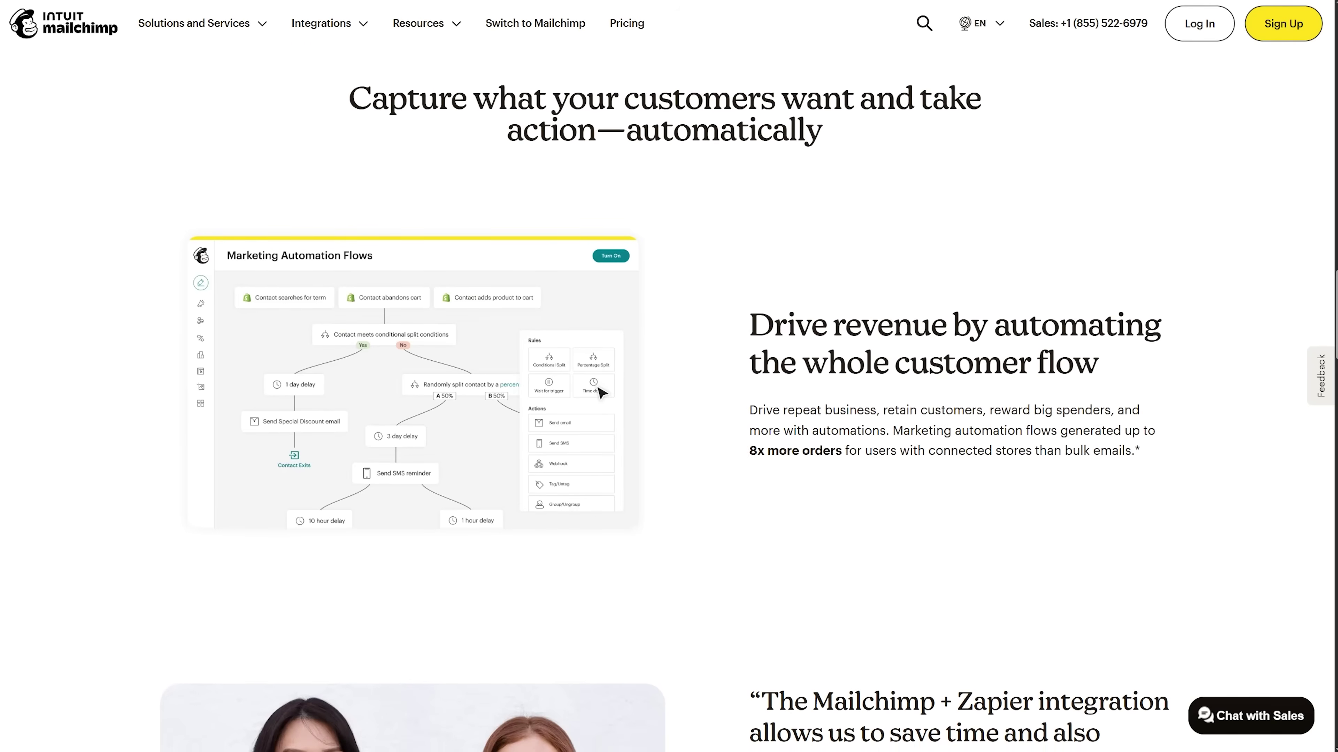
pyautogui.scroll(-1, 668, 377)
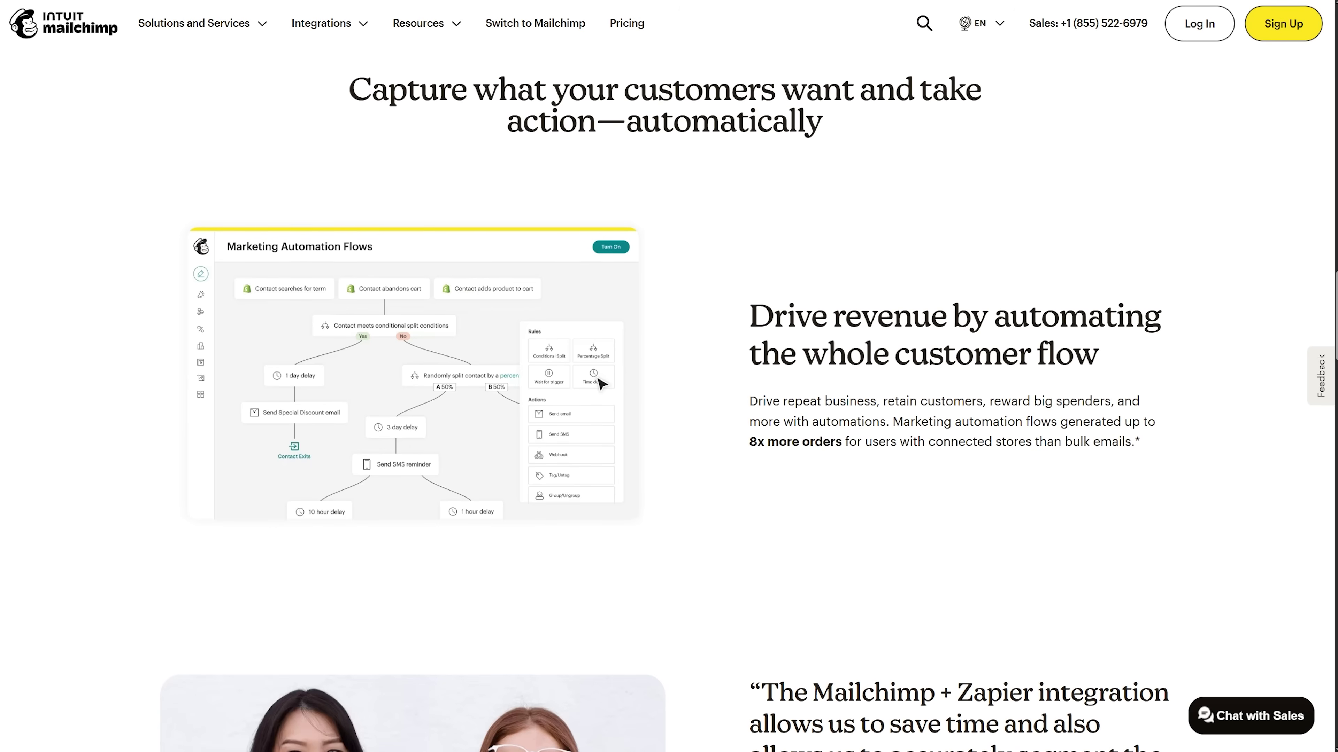
pyautogui.scroll(-1, 669, 377)
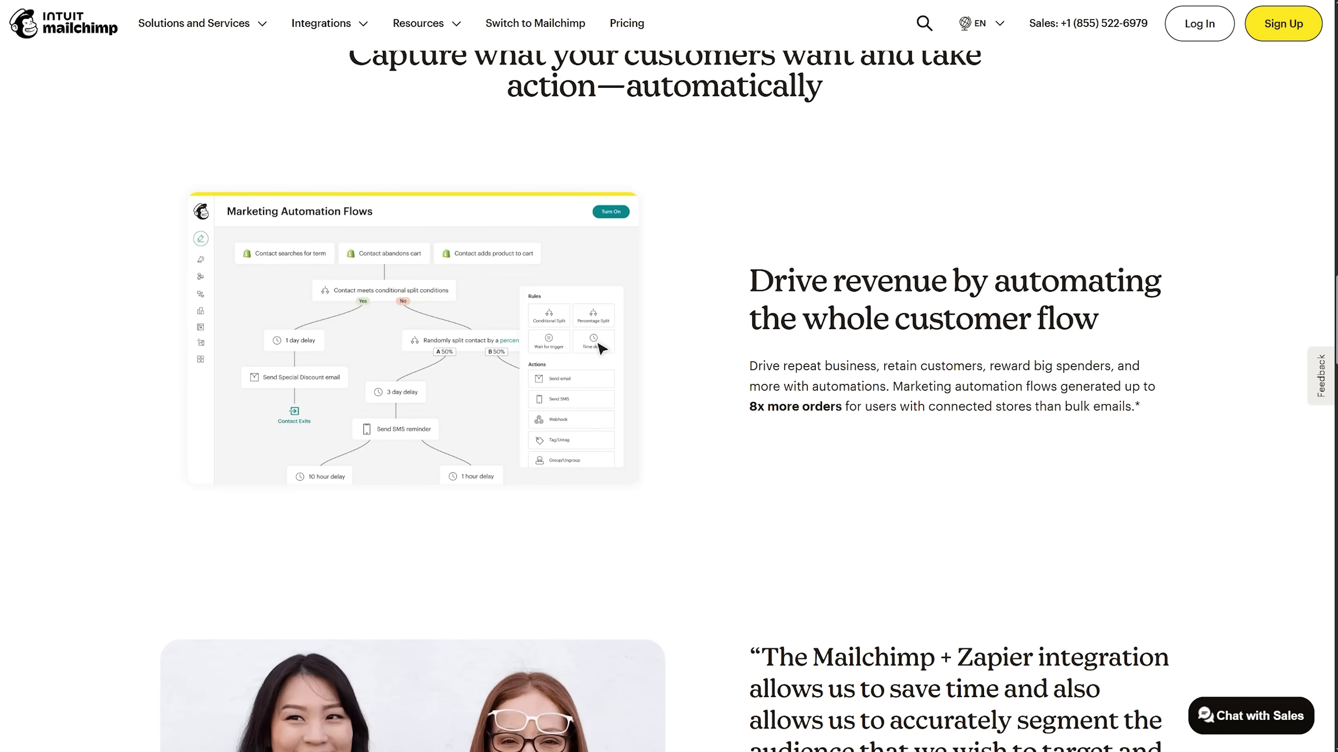
pyautogui.scroll(-4, 668, 376)
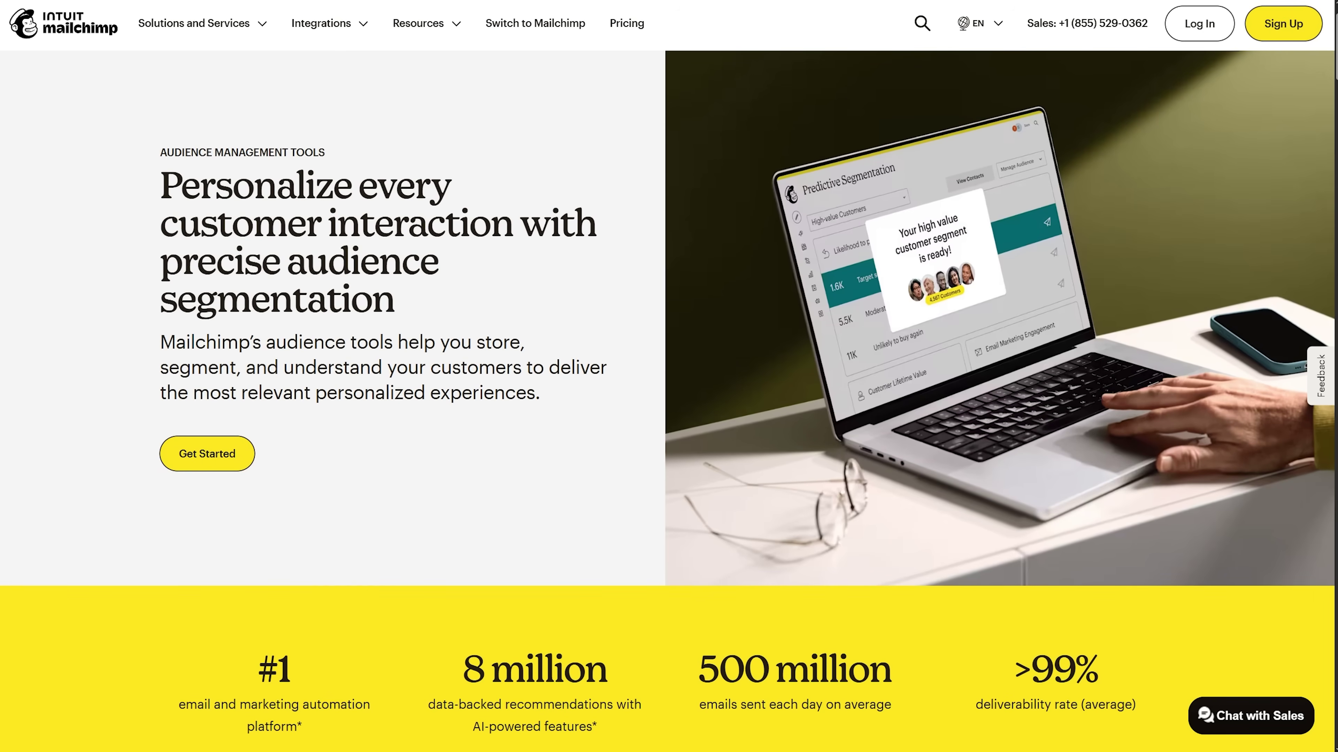
# Scroll the audience management page, then read through the 'About Mailchimp's Email Builders' help article
pyautogui.scroll(-1, 668, 316)
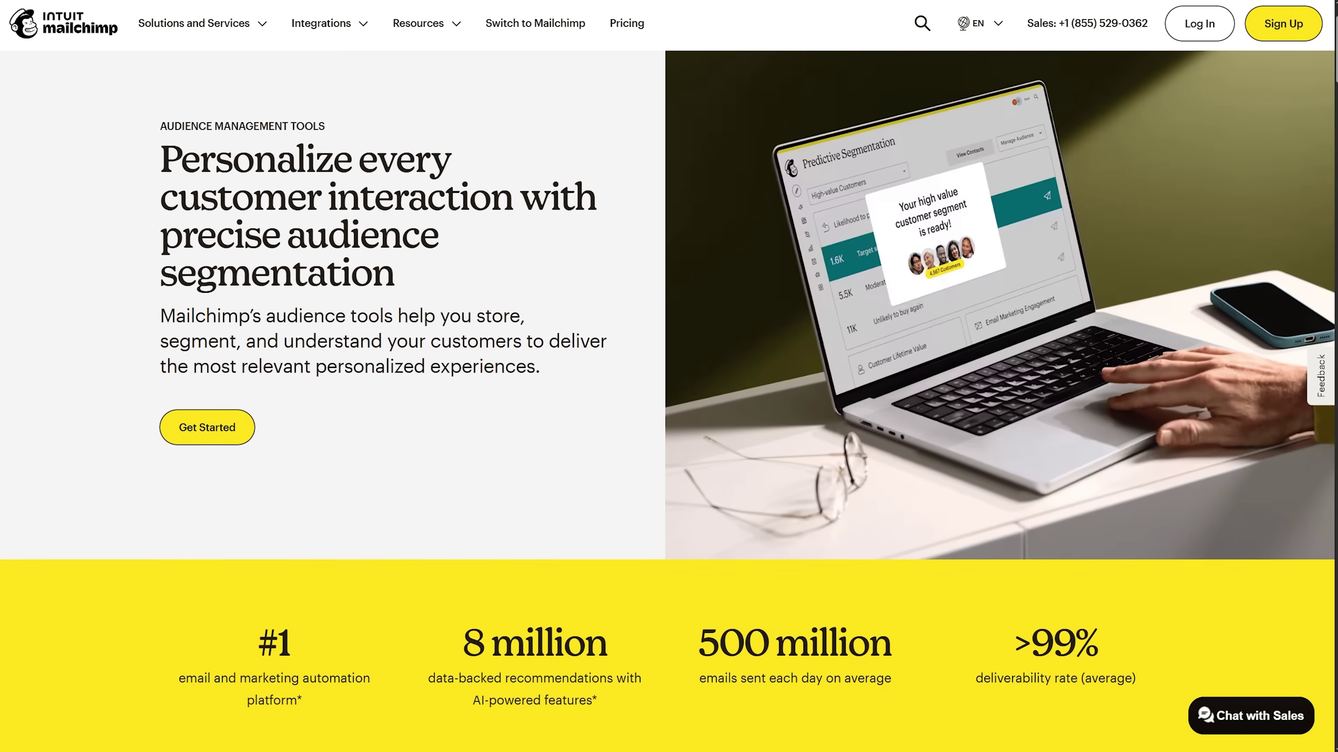
pyautogui.scroll(-1, 668, 316)
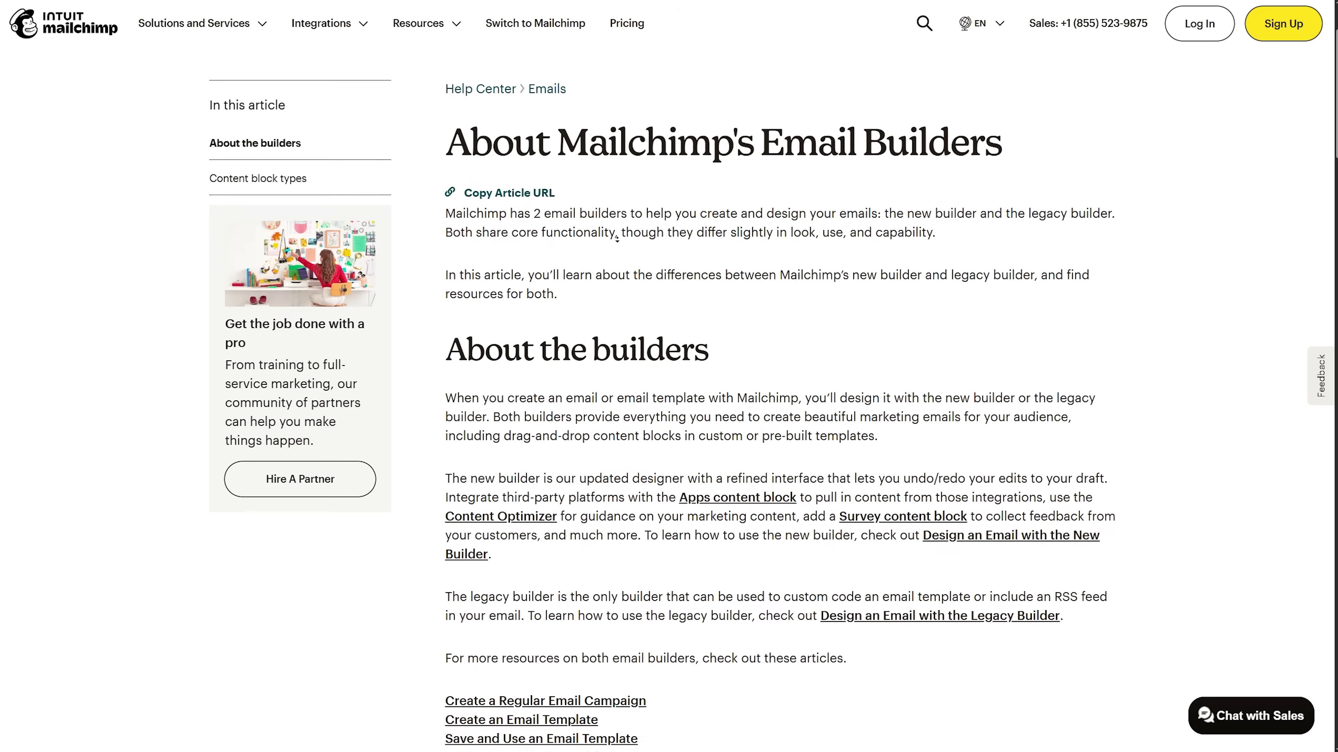
pyautogui.scroll(-2, 617, 238)
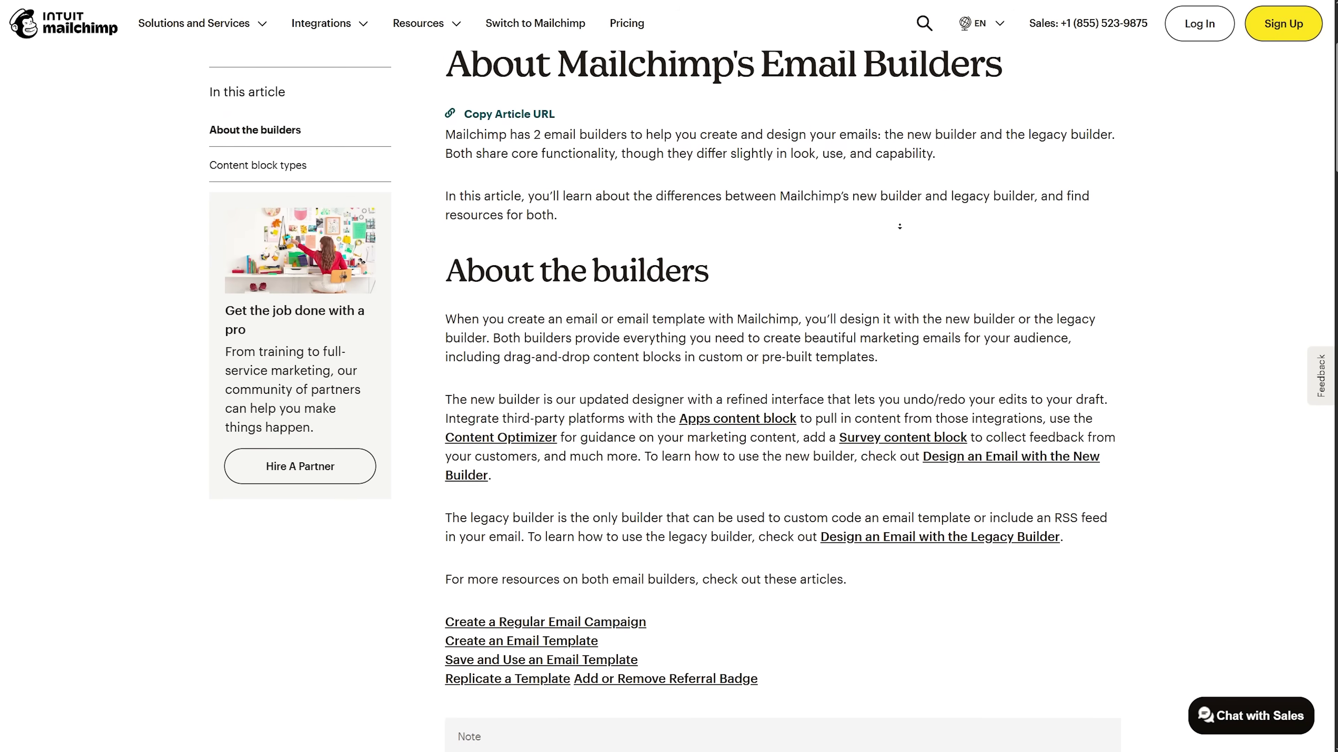
pyautogui.scroll(-2, 899, 227)
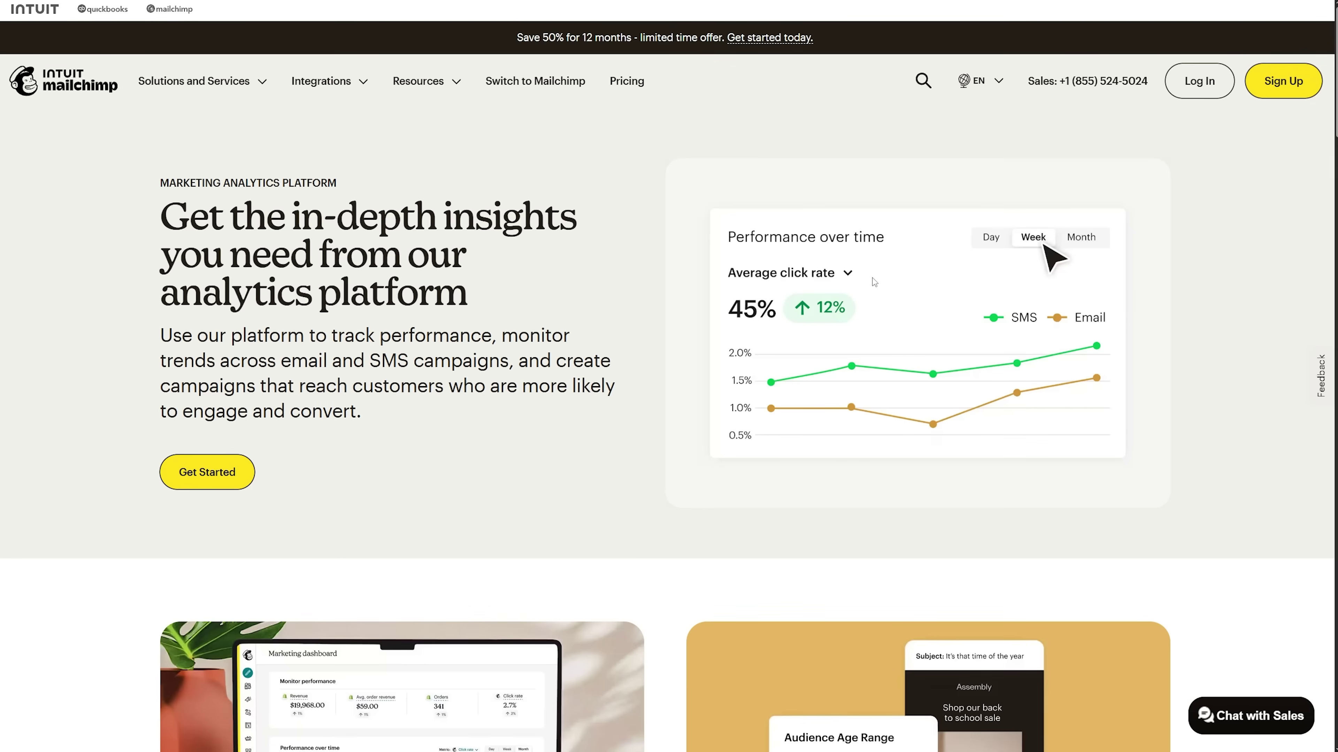
# Scroll Mailchimp's Marketing Analytics Platform and integrations pages before moving to activecampaign.com
pyautogui.scroll(-10, 1129, 303)
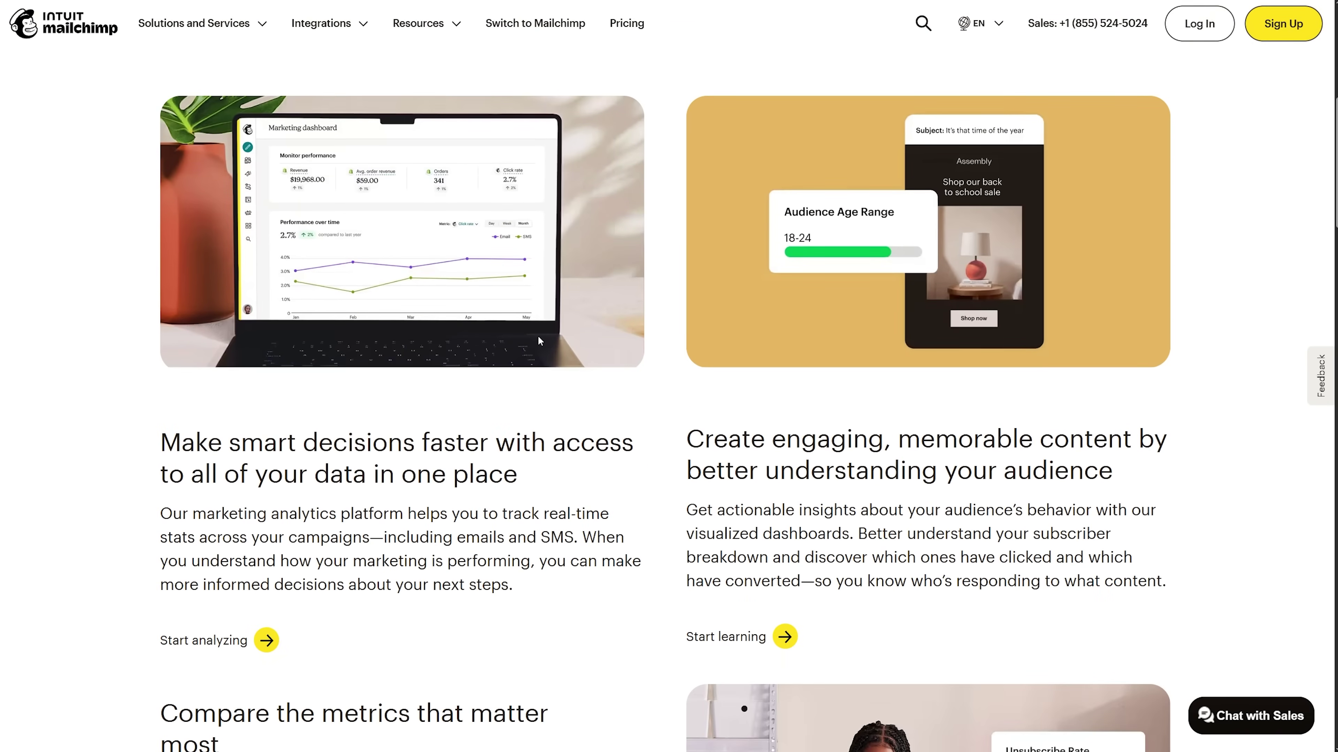
pyautogui.scroll(-10, 538, 340)
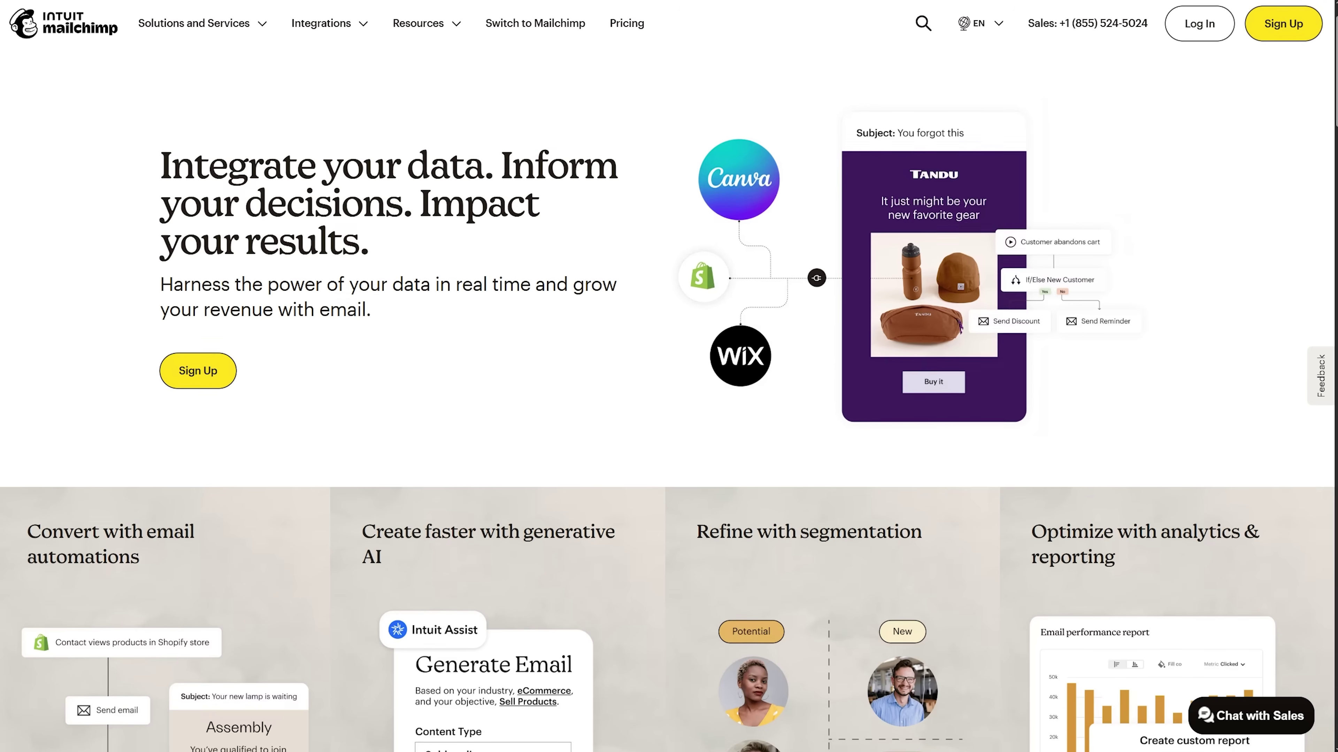
pyautogui.scroll(-1, 669, 376)
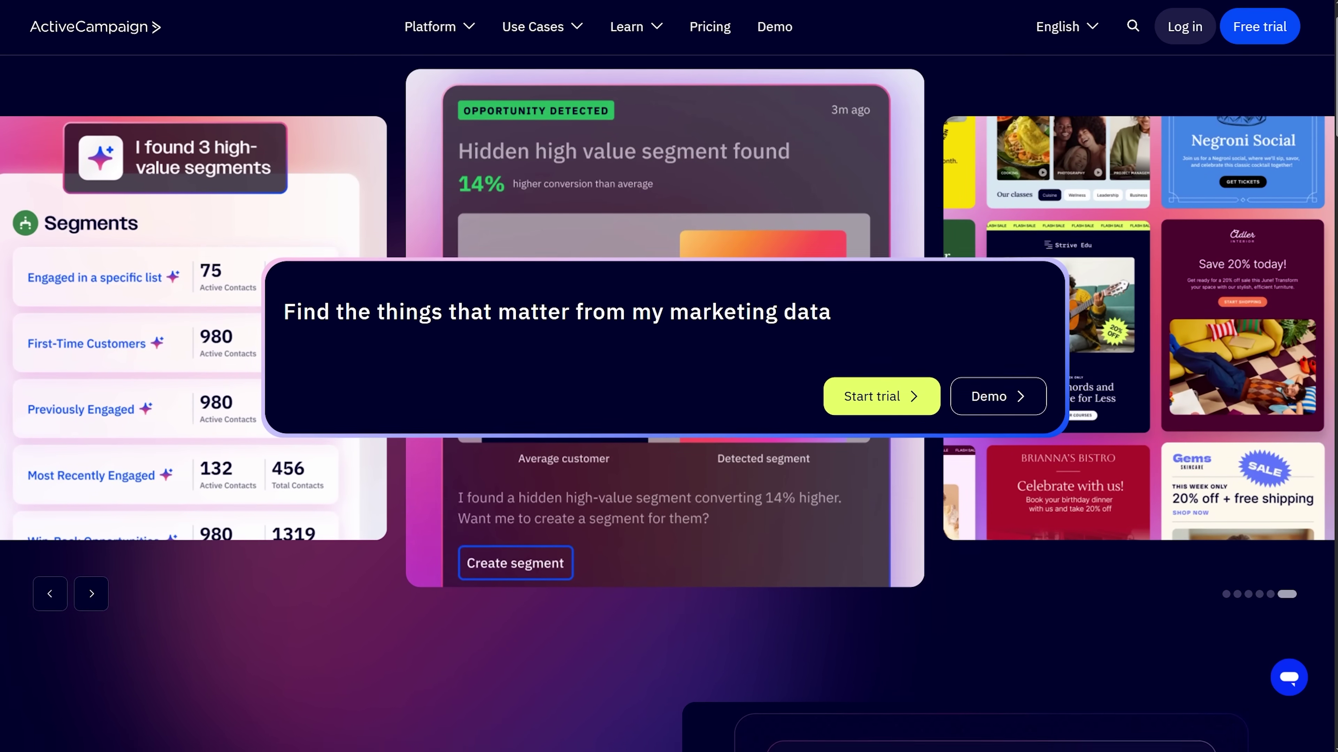
# Scroll the ActiveCampaign homepage and CRM page, then the marketing automation features grid
pyautogui.scroll(-2, 668, 401)
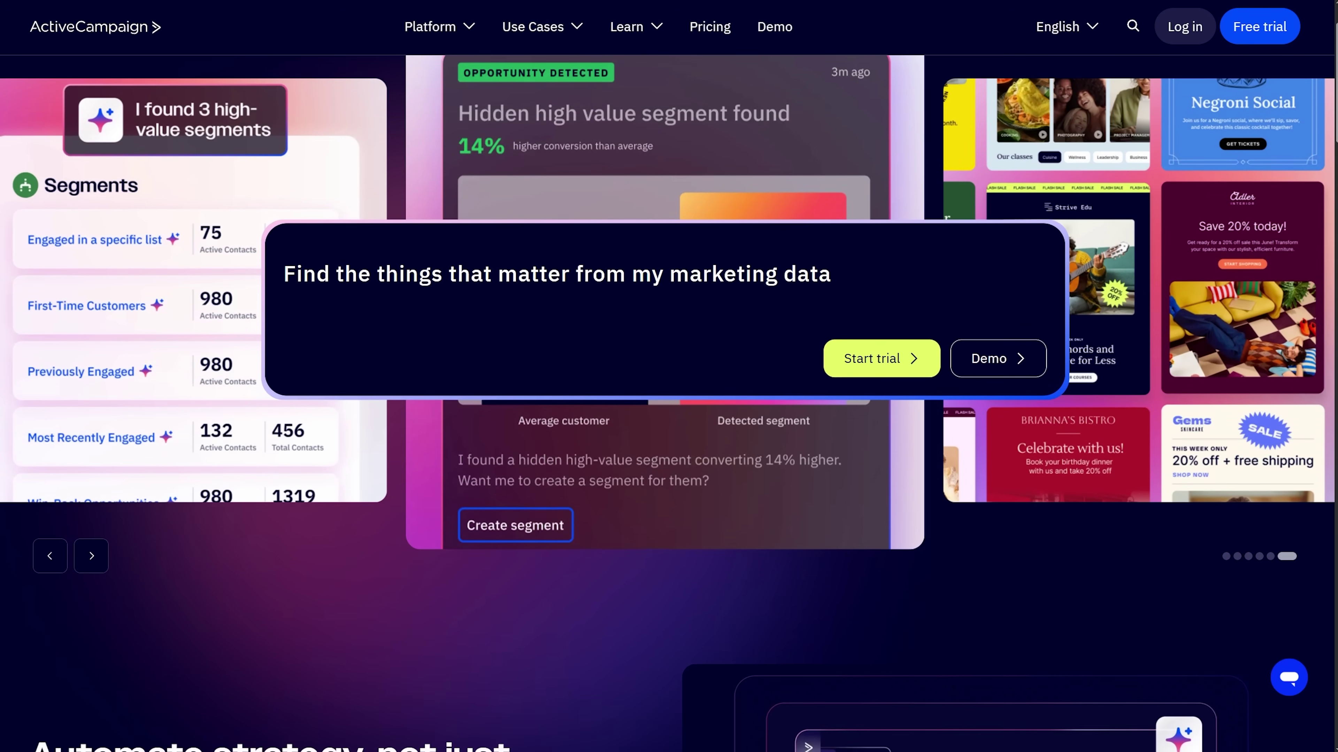
pyautogui.scroll(-2, 669, 401)
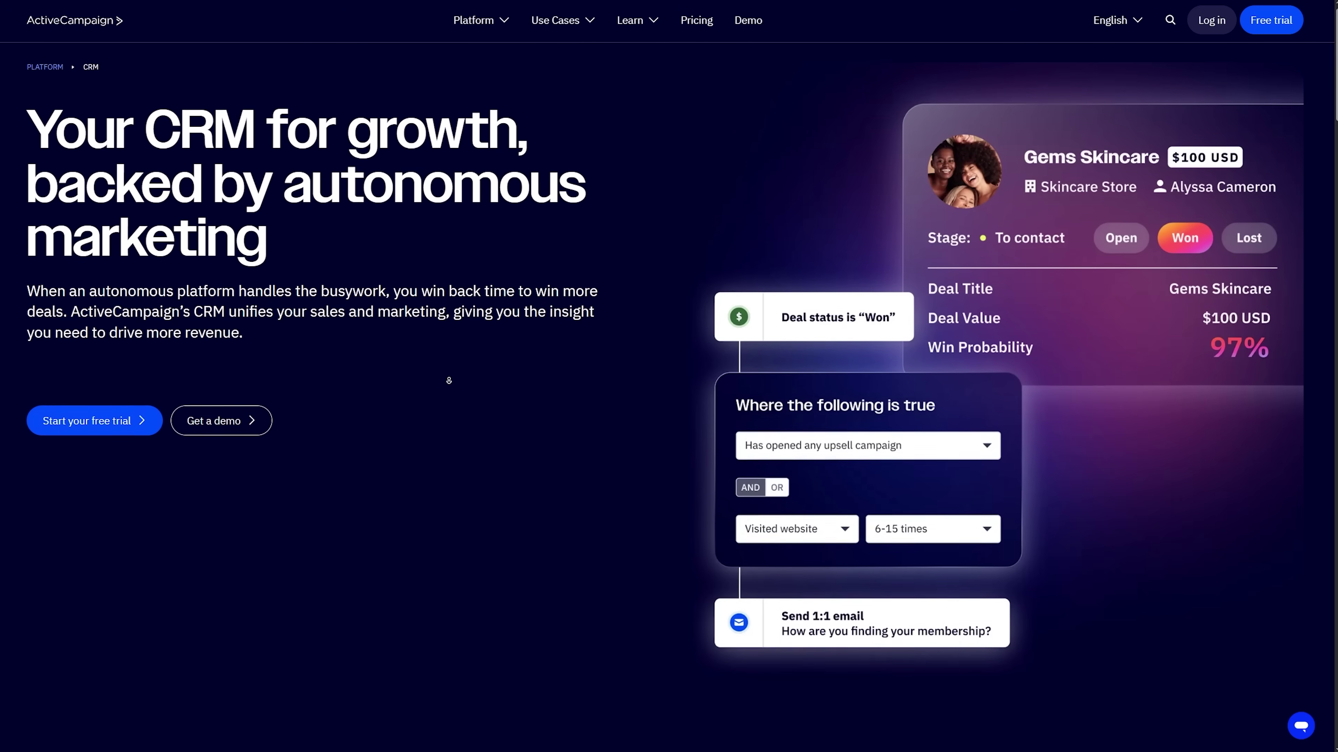
pyautogui.scroll(-10, 449, 381)
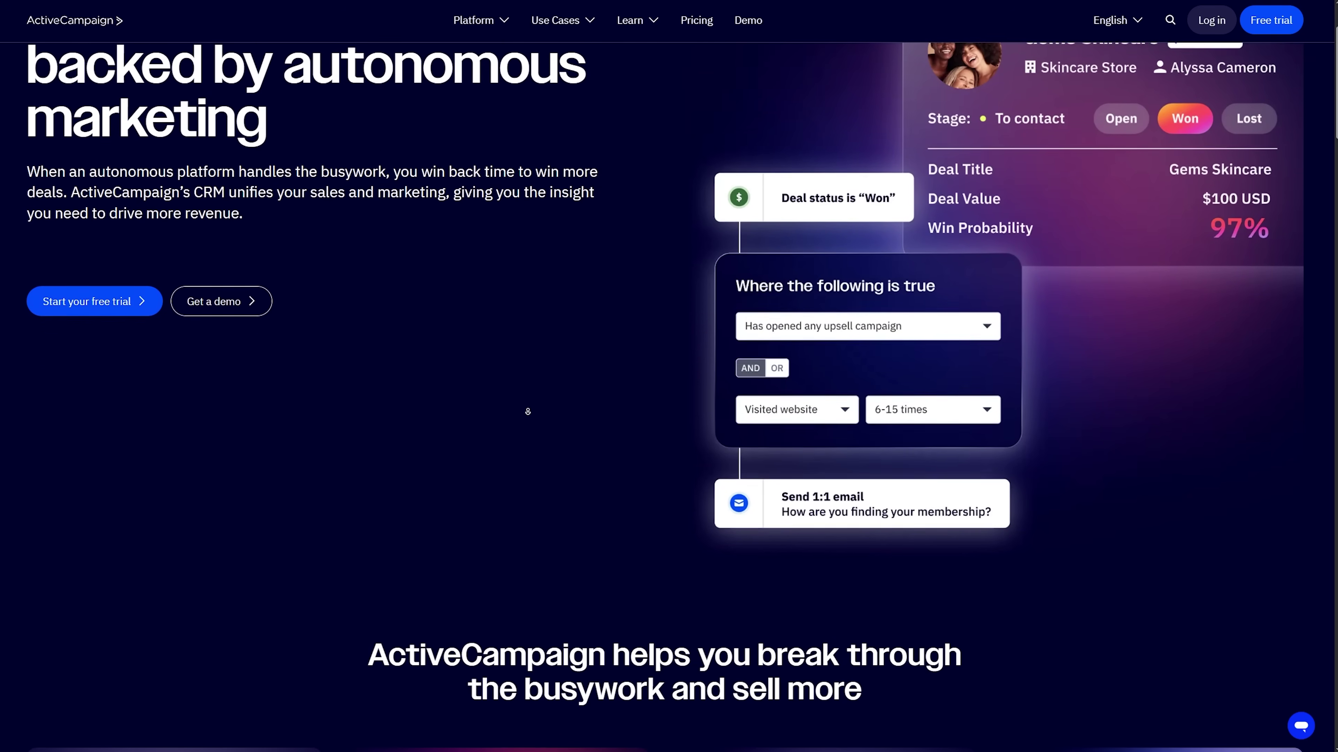
pyautogui.scroll(-5, 669, 395)
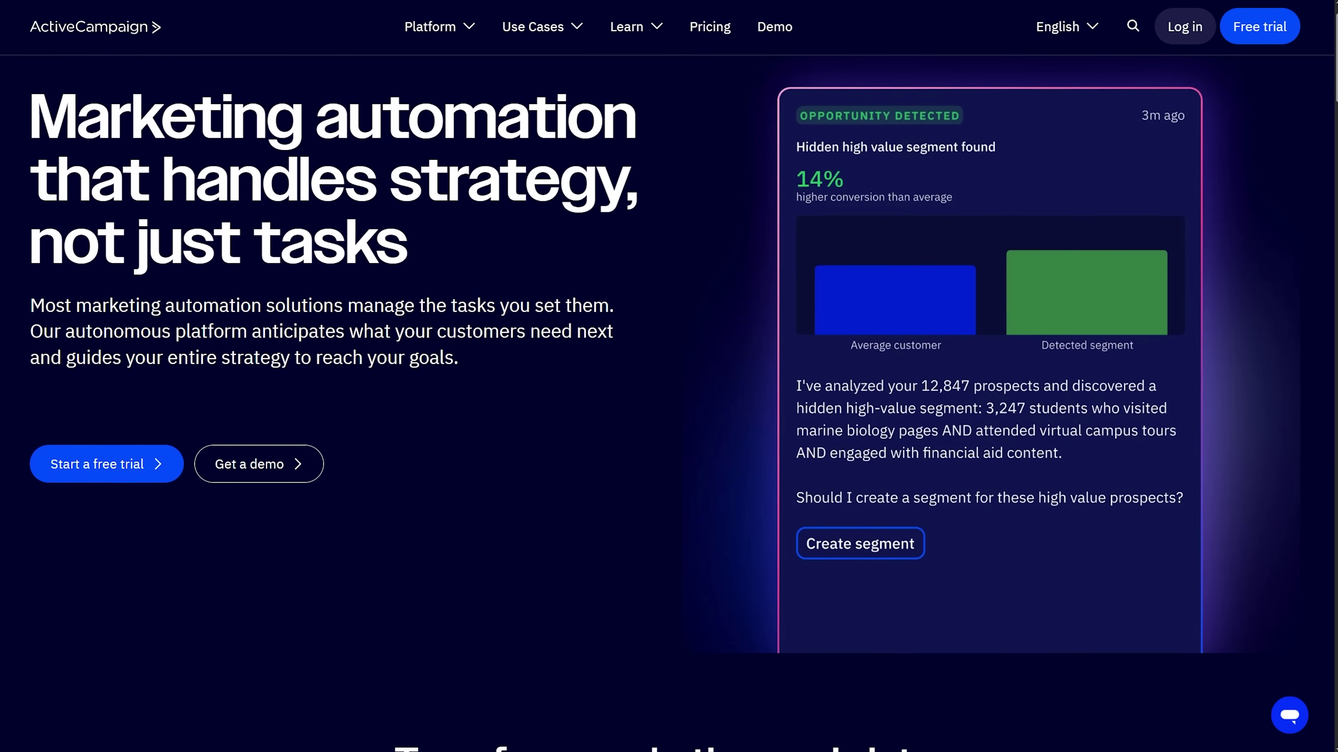
pyautogui.scroll(-1, 669, 400)
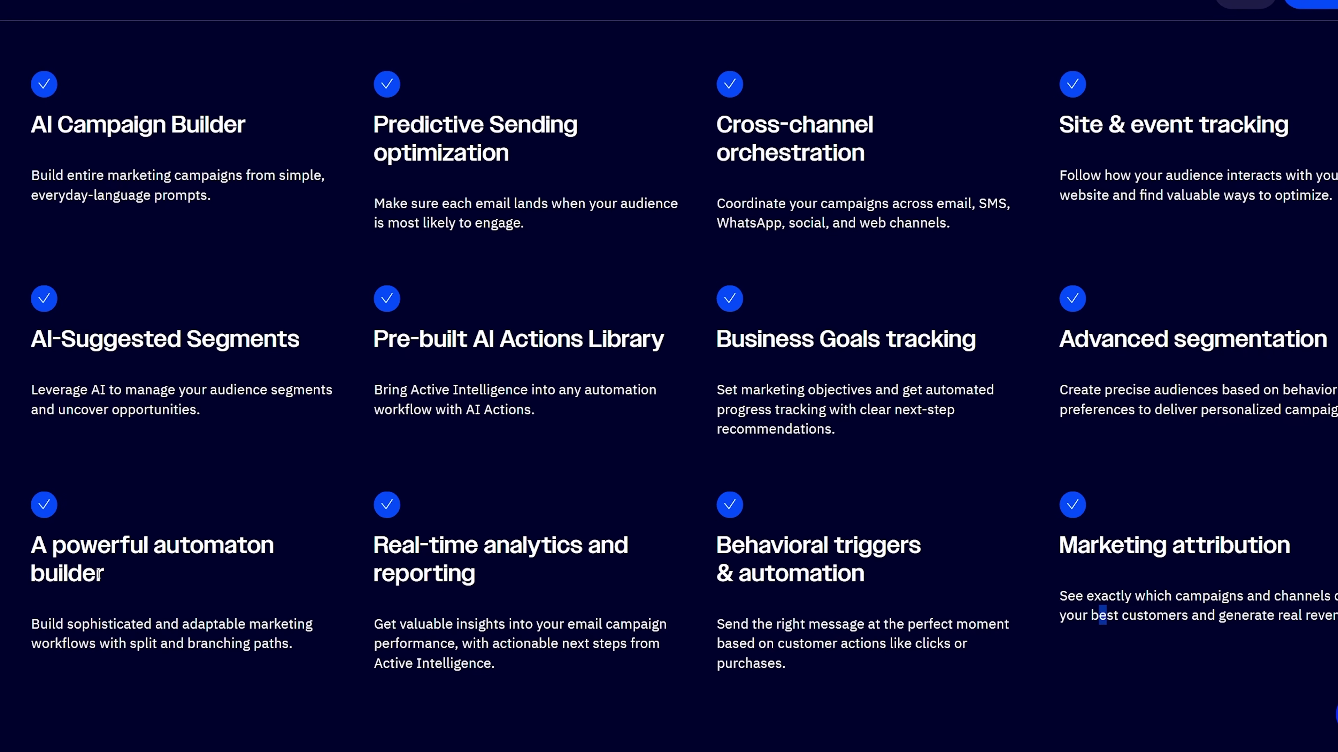
# Scroll the lead scoring article, then view plans: Starter $15, Plus $49, Pro $79, Enterprise $145
pyautogui.scroll(-5, 718, 476)
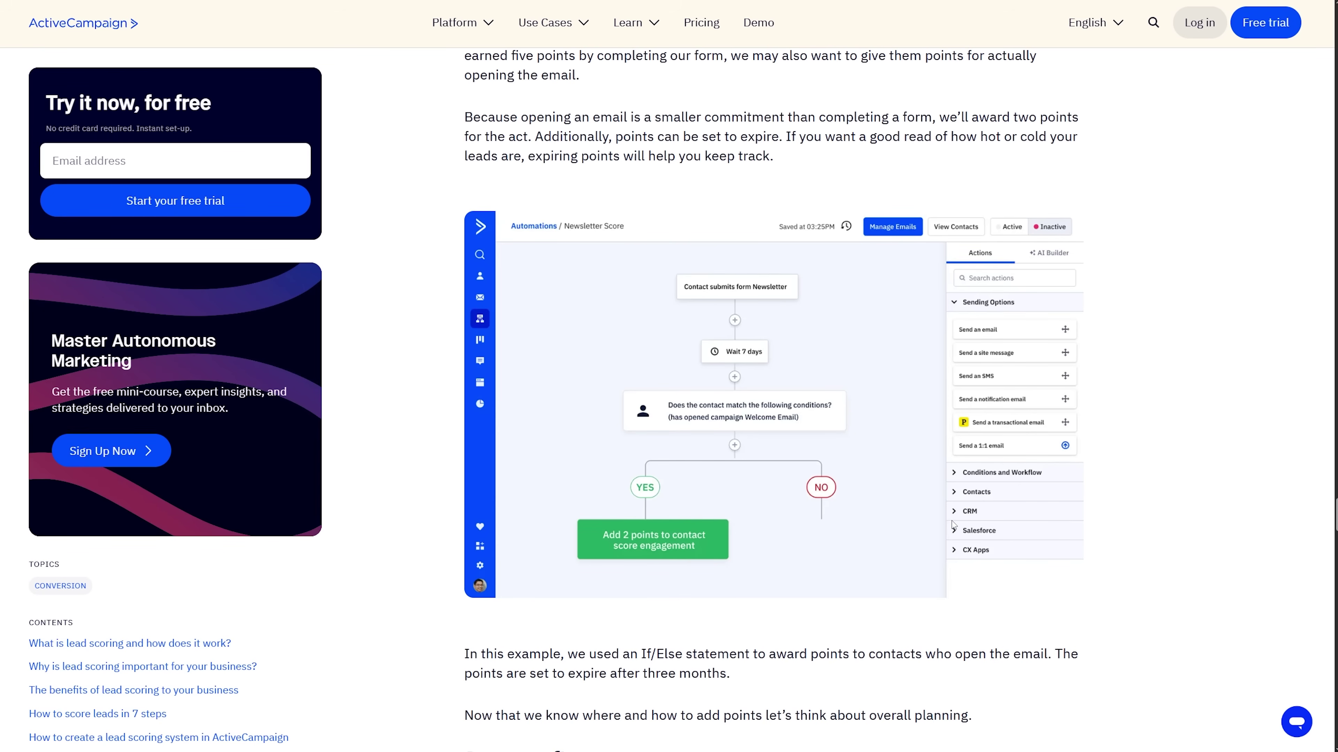
pyautogui.scroll(-10, 679, 364)
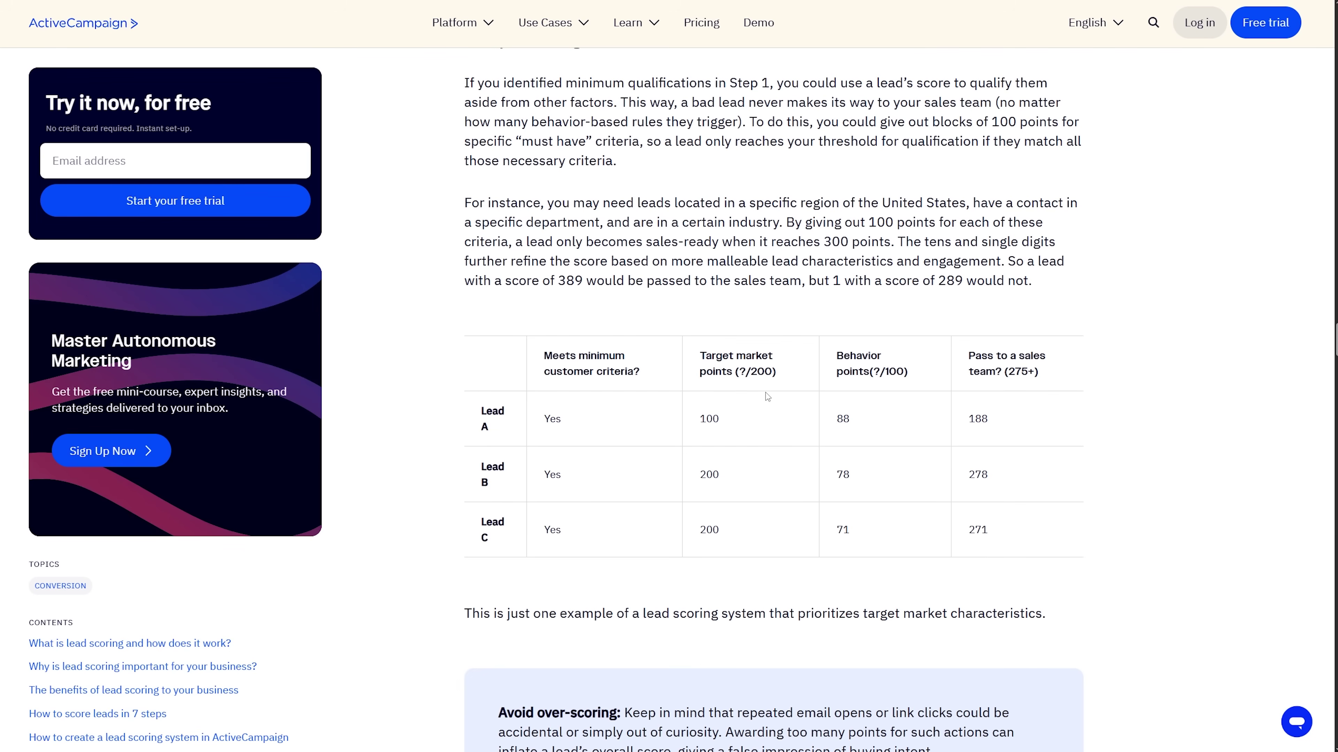
pyautogui.scroll(-3, 753, 409)
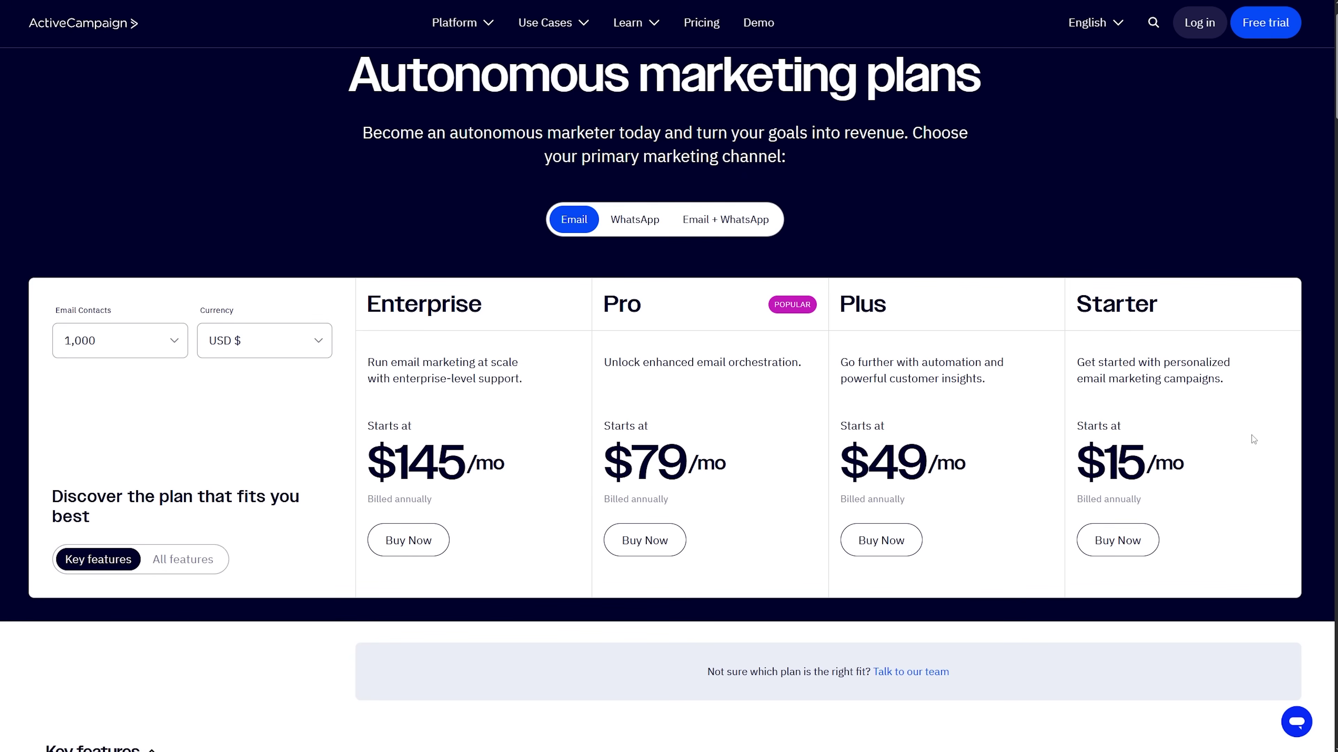
# Scroll to the Key features comparison table and read the Conditional content tooltip
pyautogui.scroll(-10, 1253, 437)
pyautogui.moveTo(100, 467)
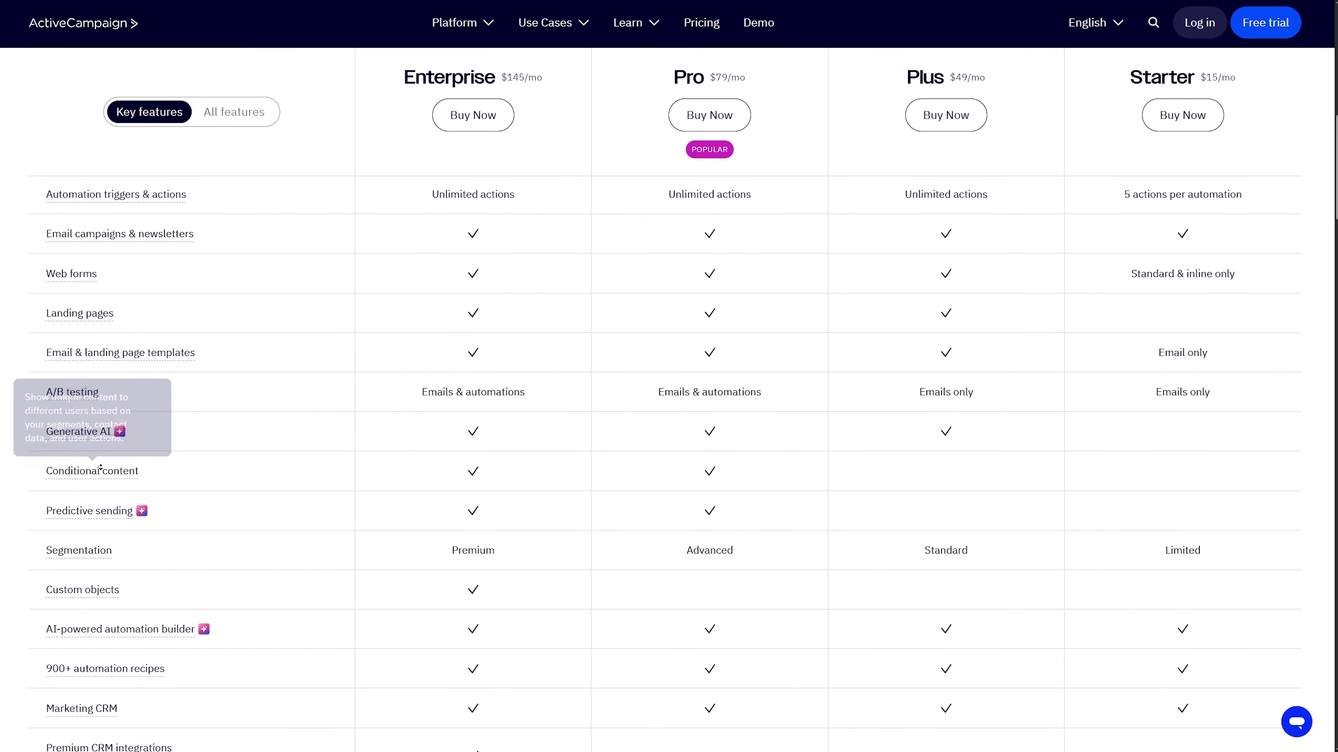
pyautogui.scroll(-3, 100, 467)
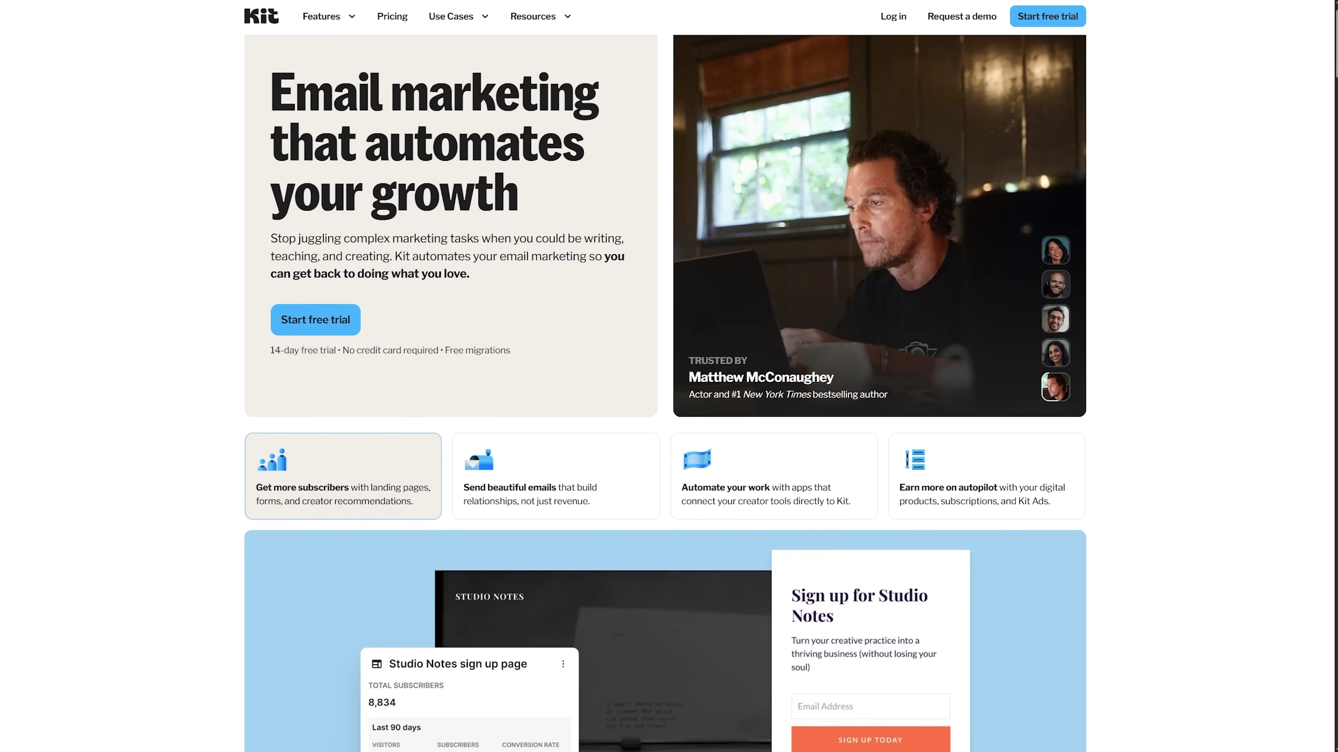
pyautogui.scroll(-1, 664, 395)
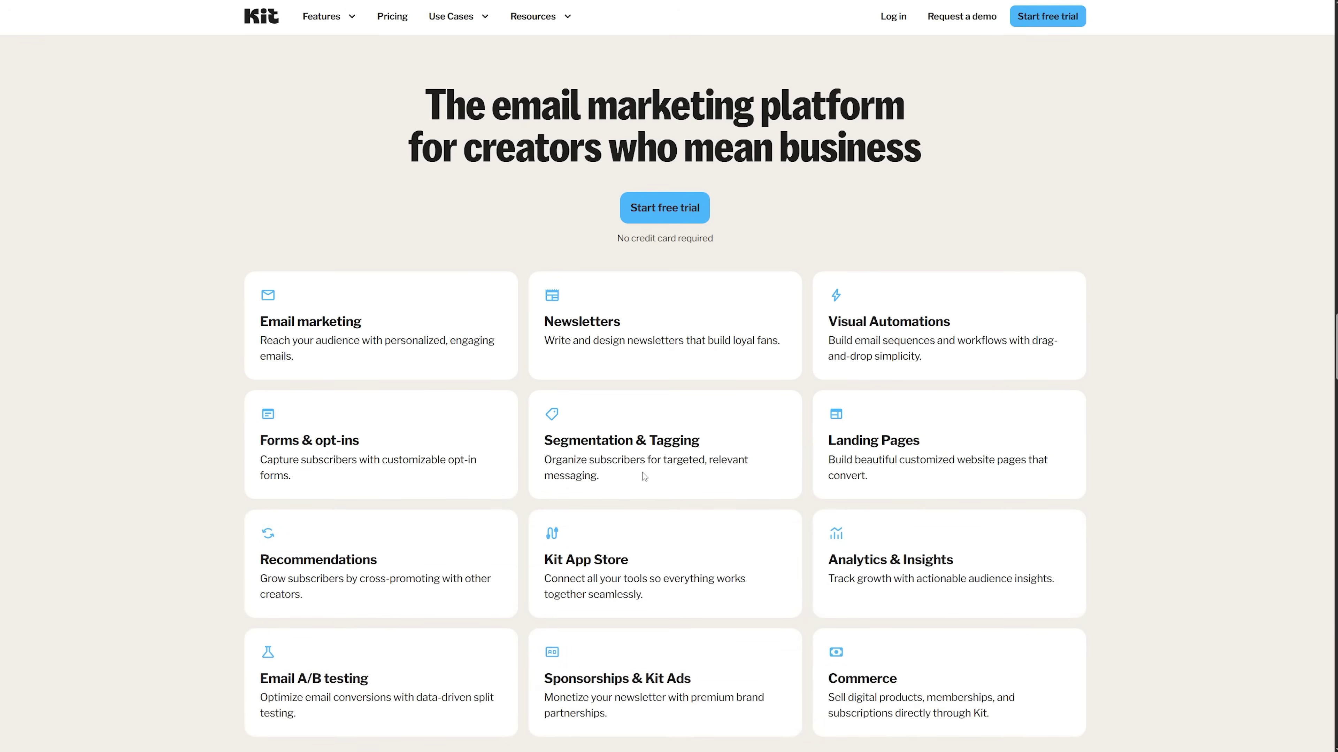
pyautogui.scroll(-3, 923, 505)
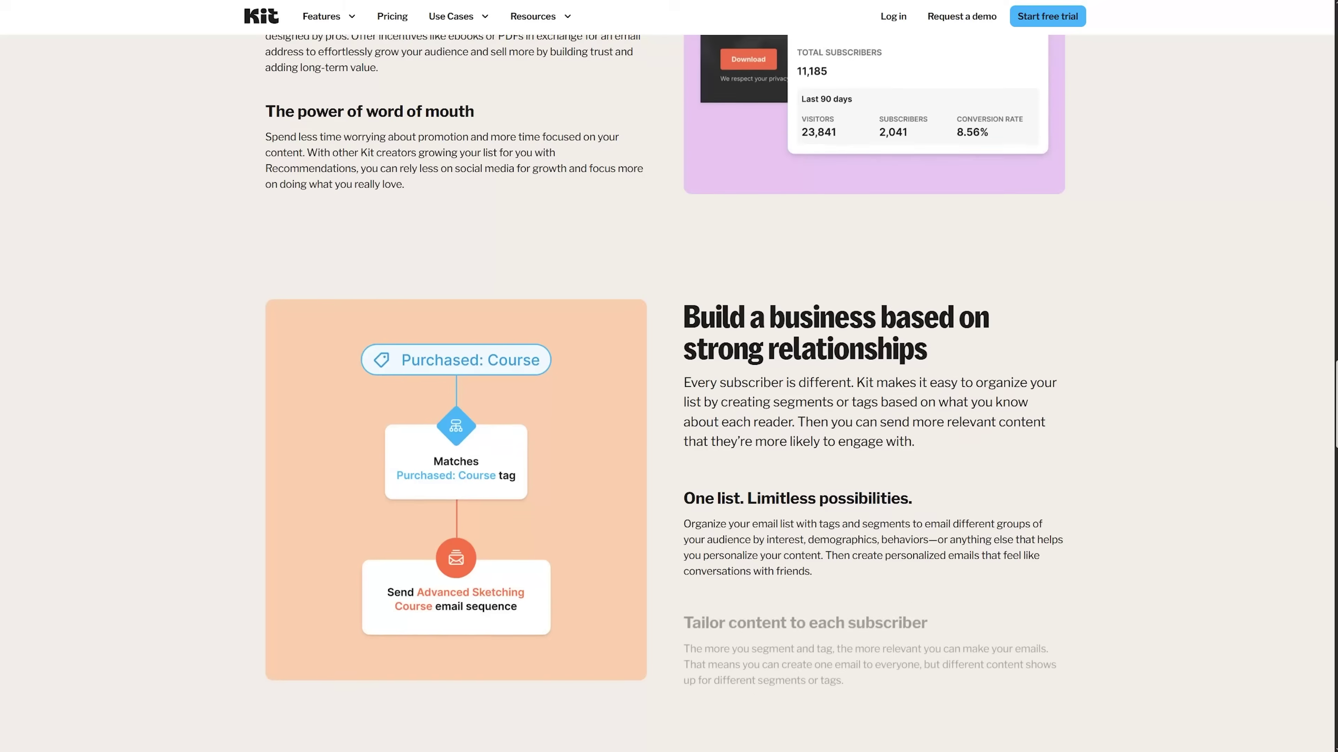
pyautogui.scroll(-3, 668, 392)
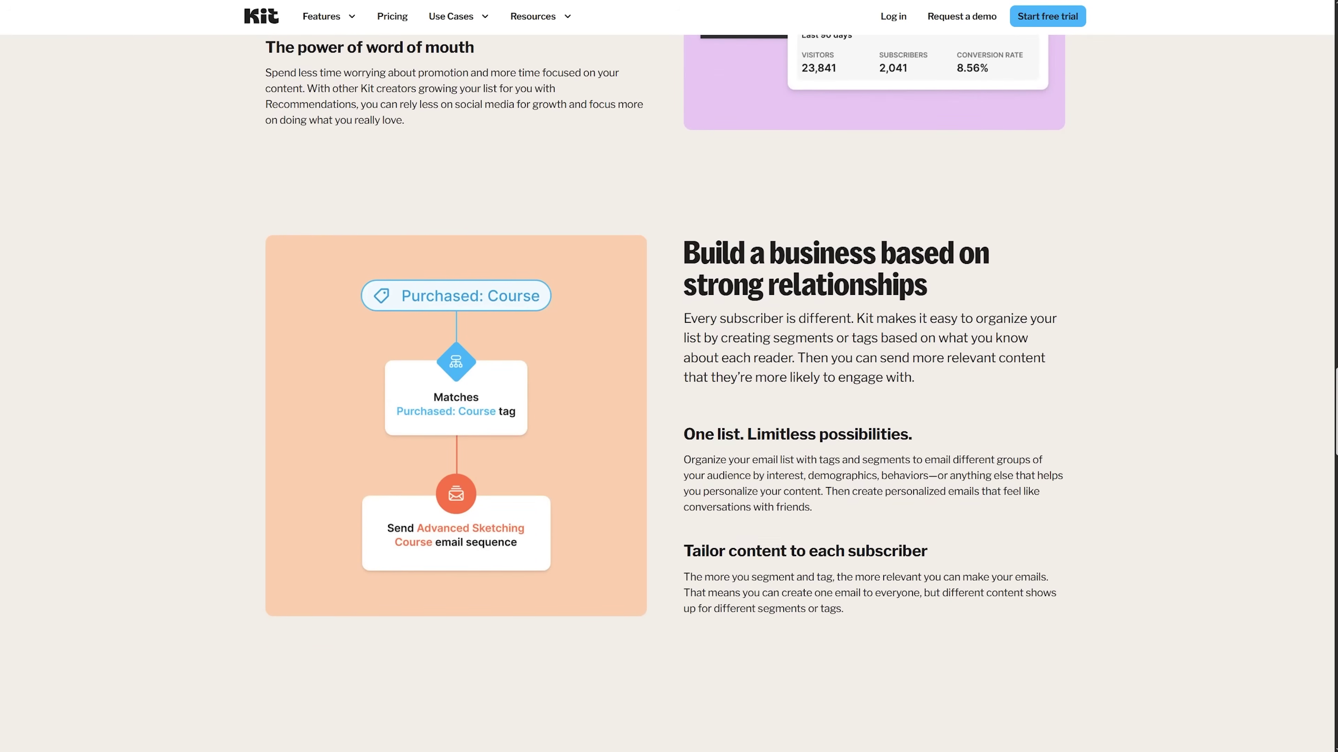
pyautogui.scroll(-3, 669, 392)
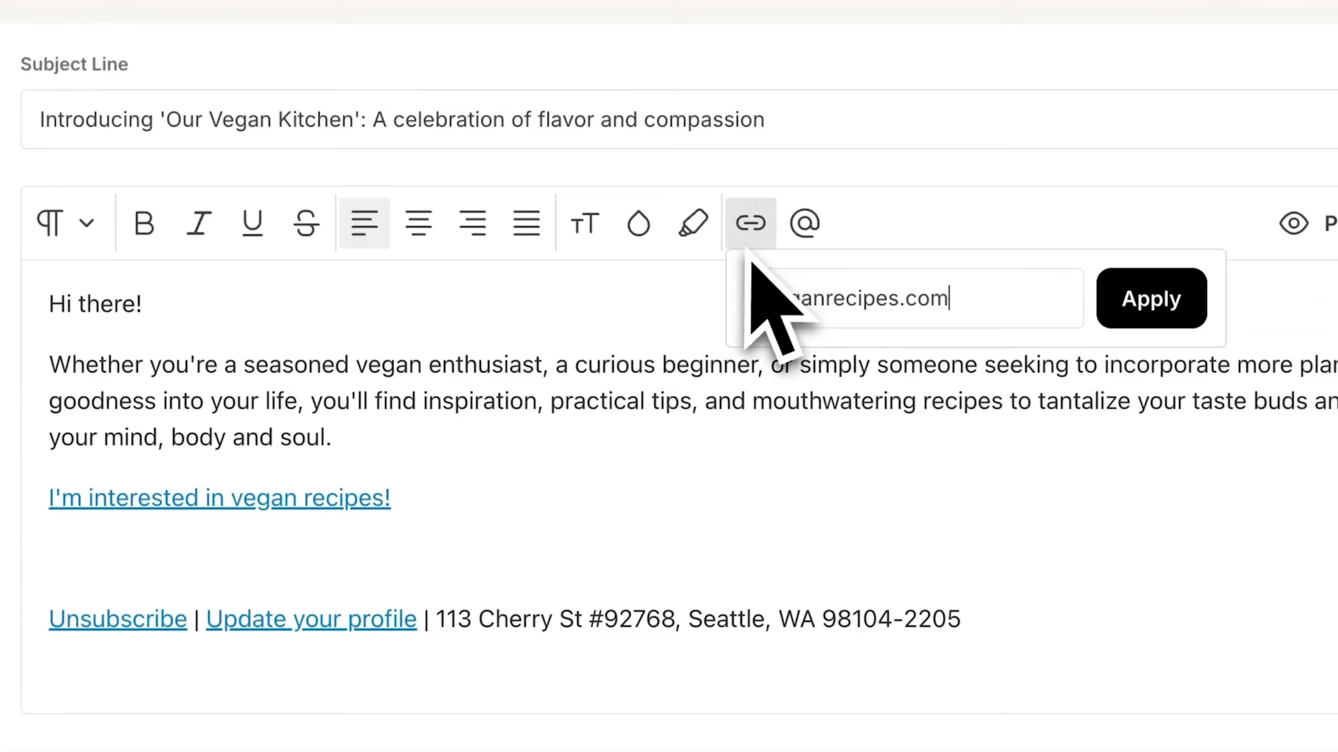
pyautogui.click(1299, 322)
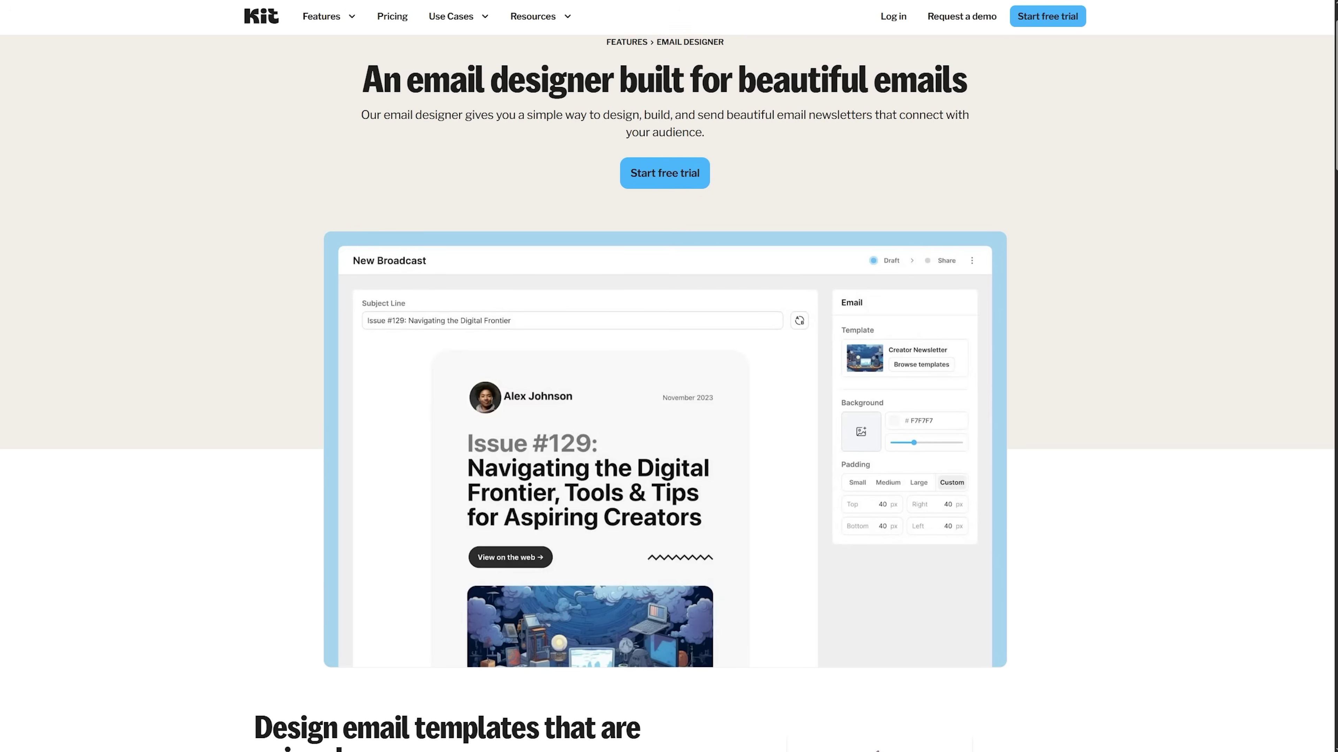
pyautogui.scroll(-2, 664, 421)
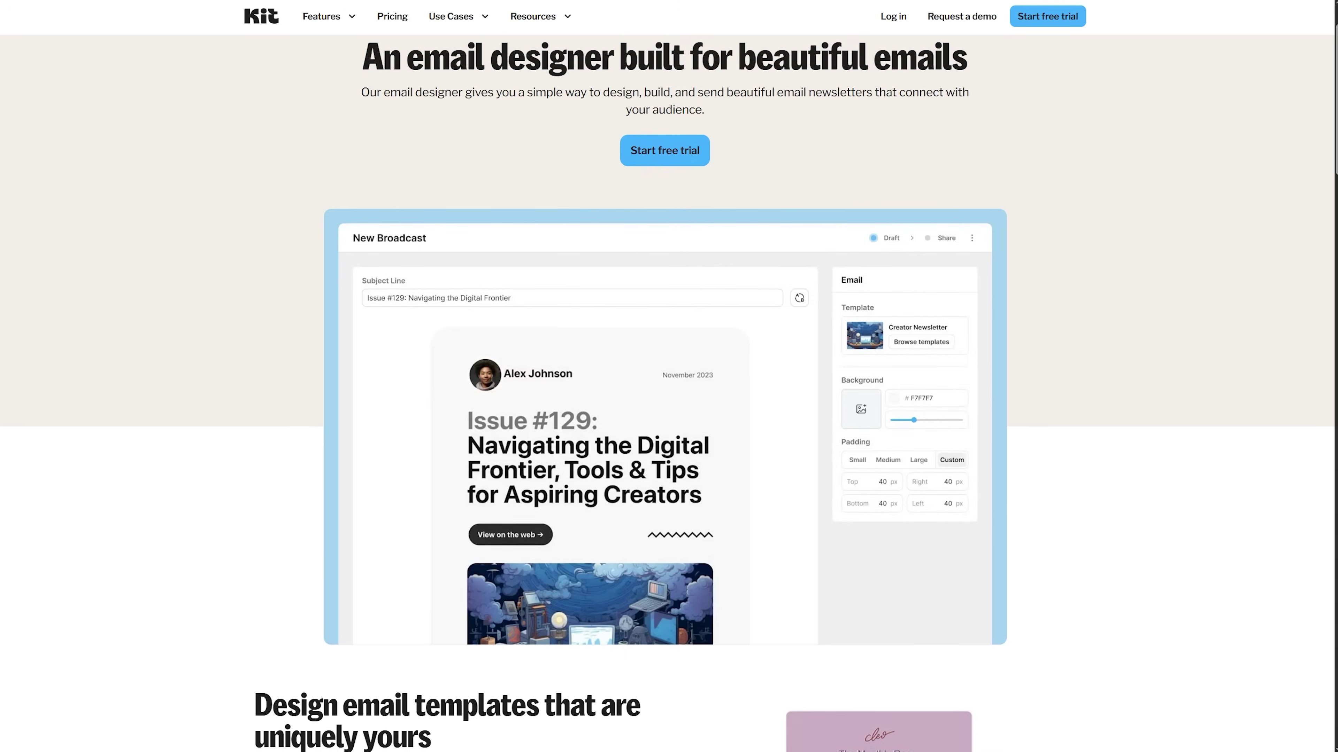
pyautogui.scroll(-2, 665, 395)
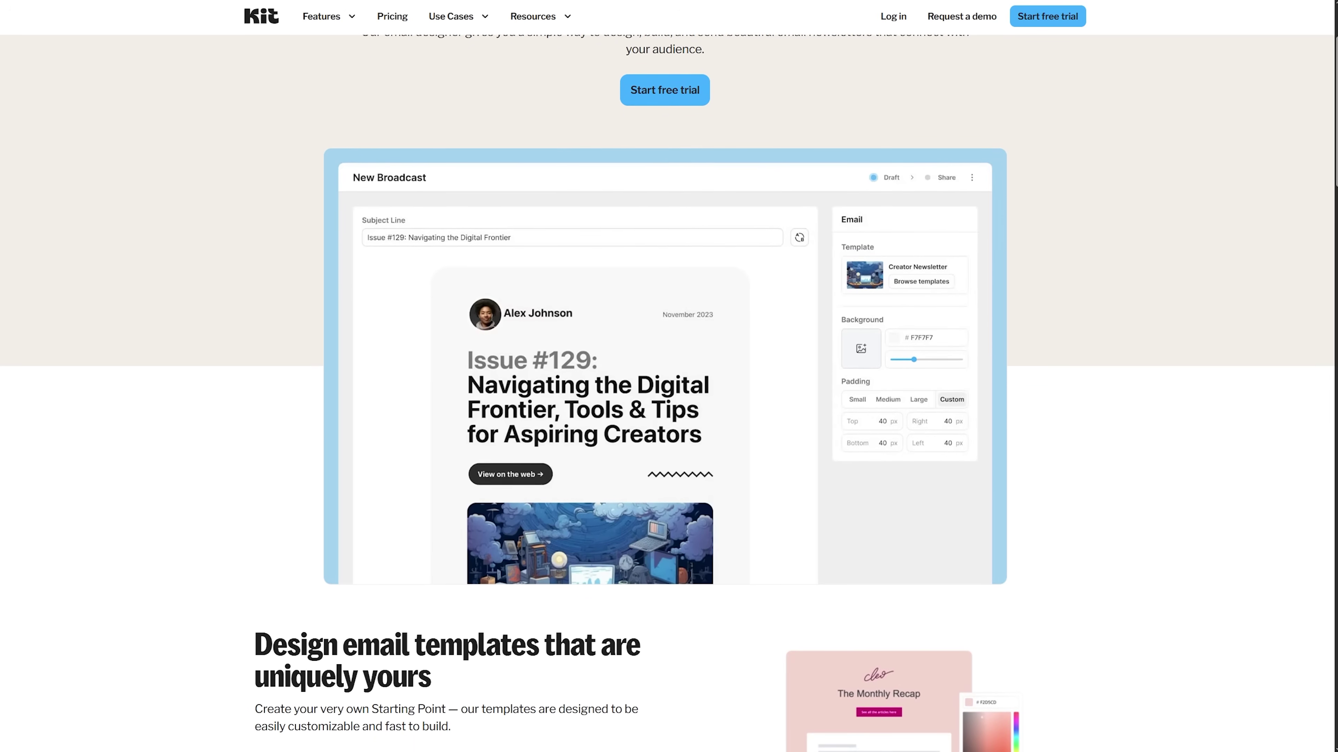
pyautogui.scroll(-2, 665, 395)
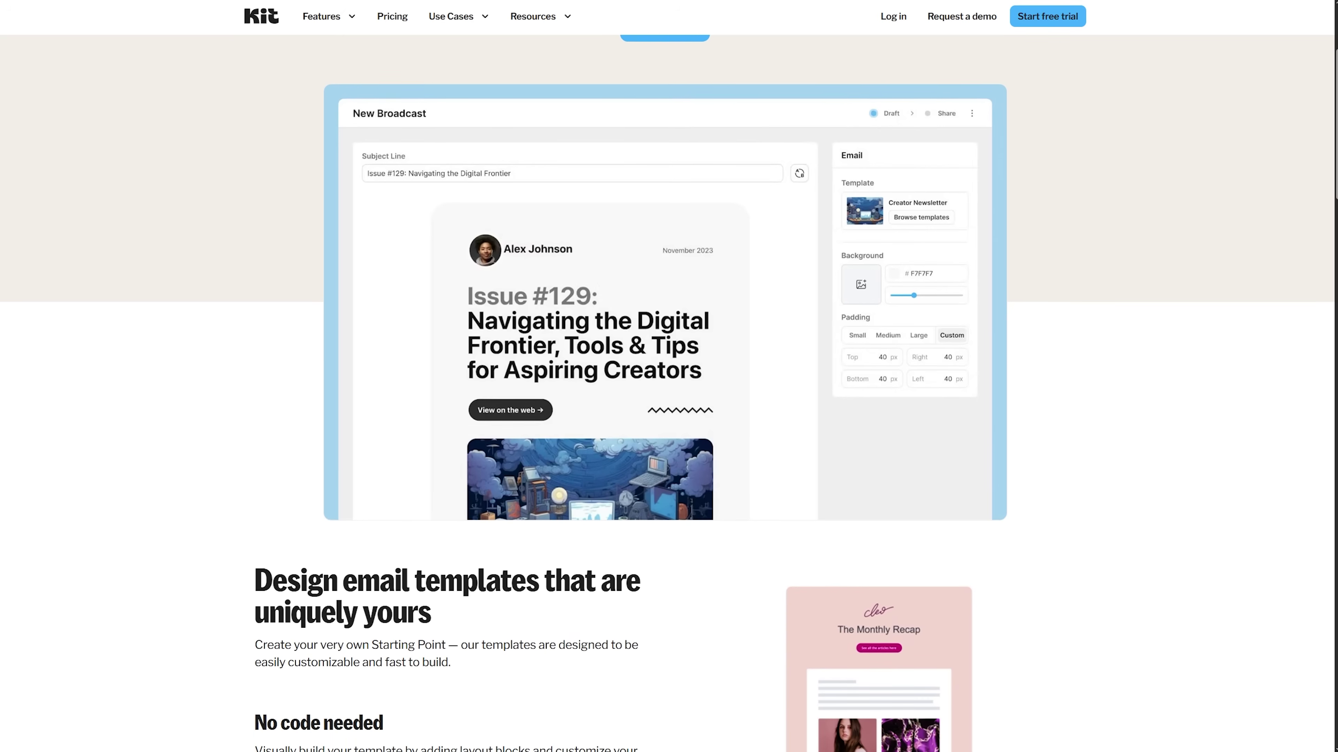
pyautogui.scroll(-3, 1004, 734)
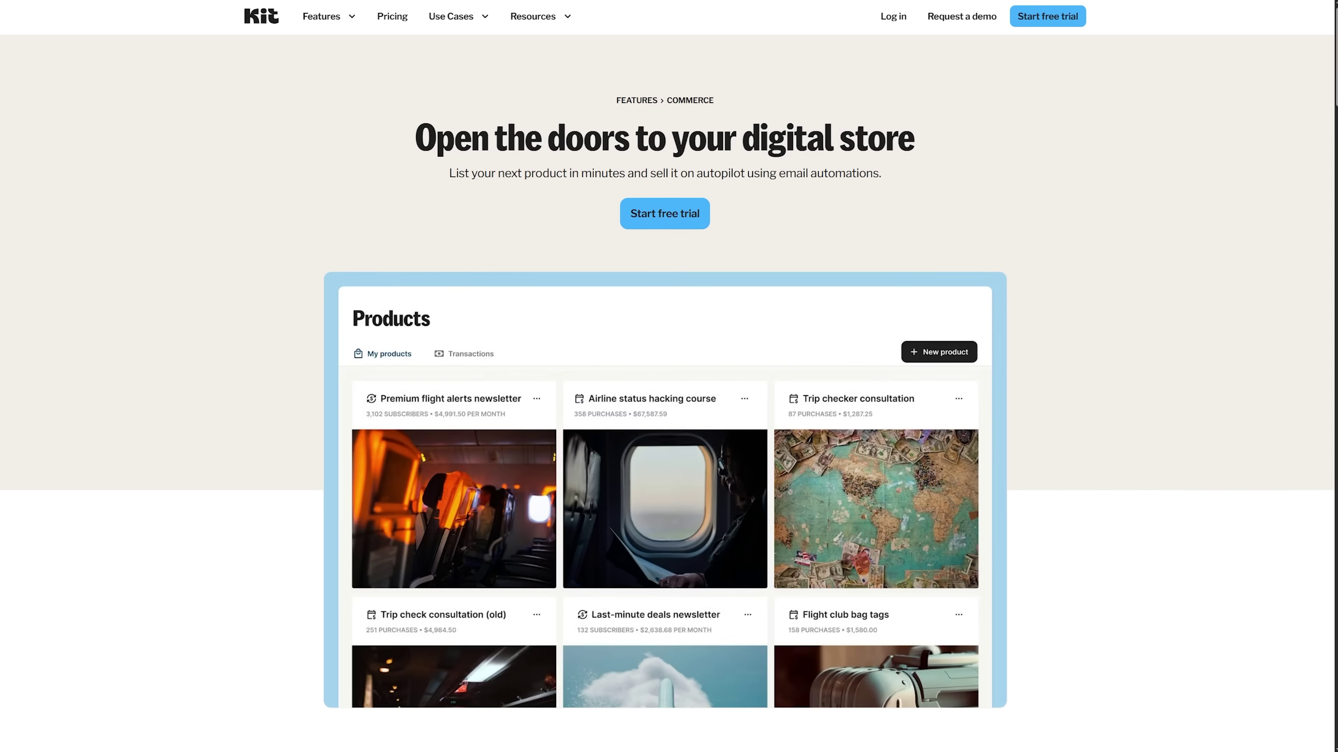
pyautogui.scroll(-2, 665, 395)
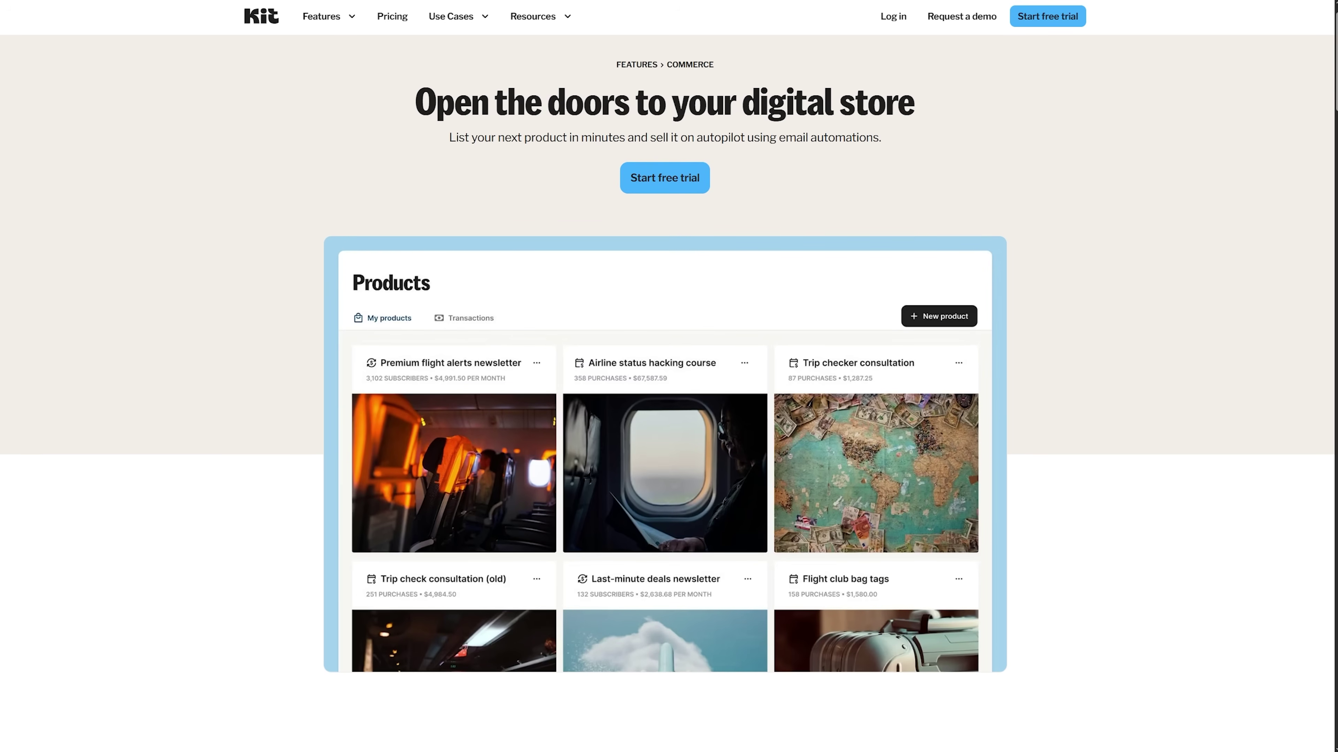
pyautogui.scroll(-2, 665, 395)
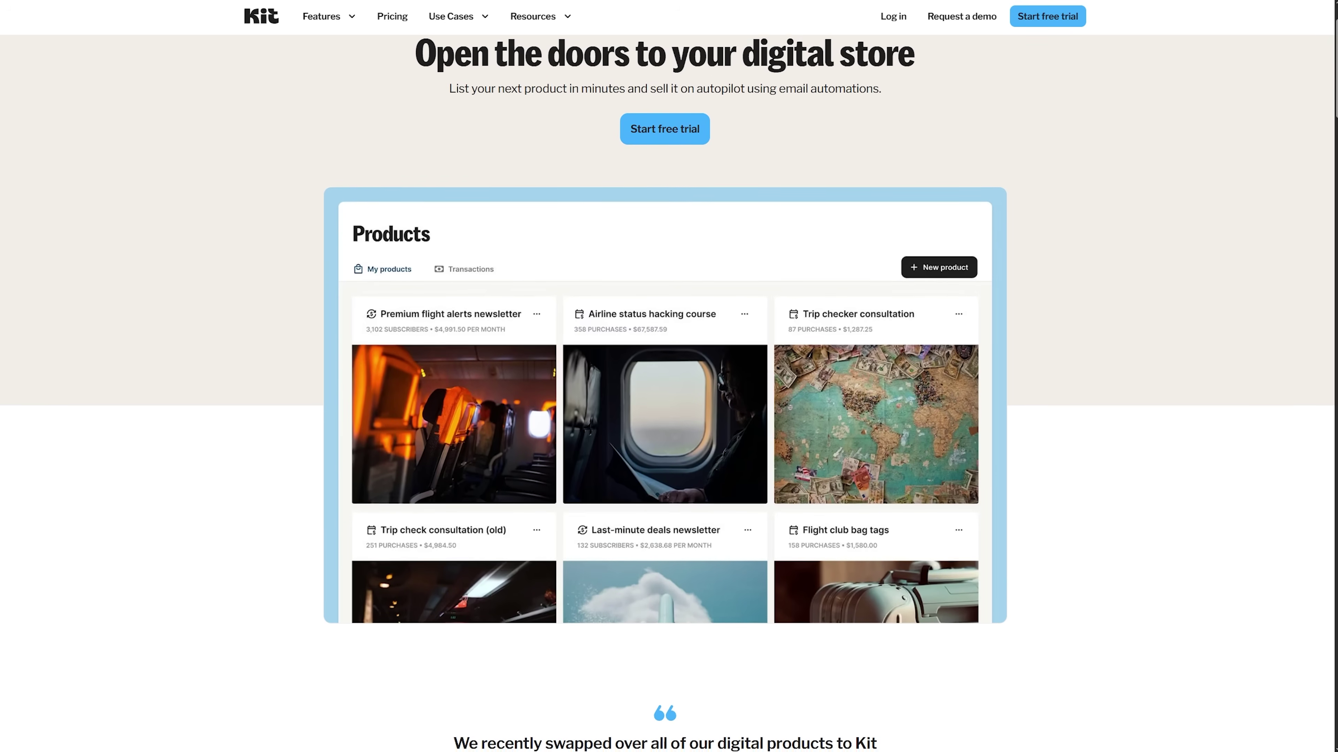
pyautogui.scroll(-2, 664, 395)
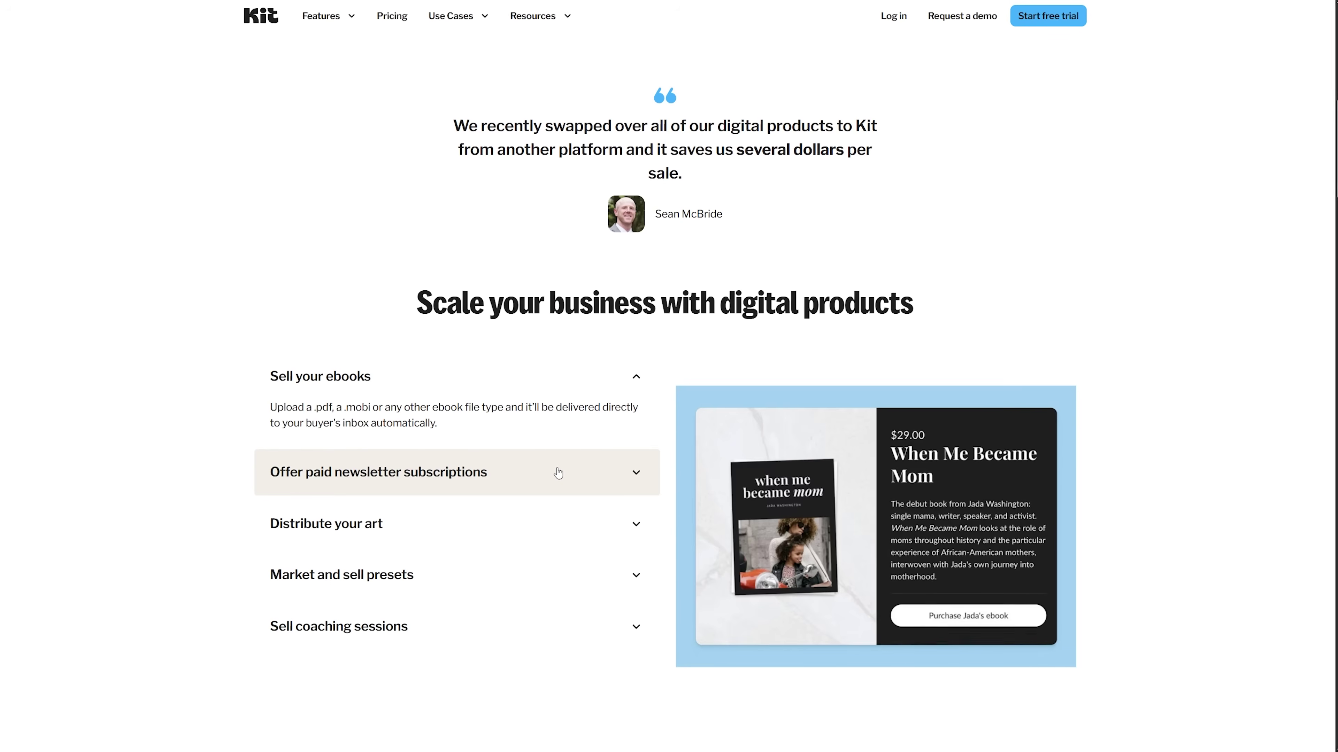
# Expand the paid newsletter subscriptions, Distribute your art and Market and sell presets rows
pyautogui.click(558, 473)
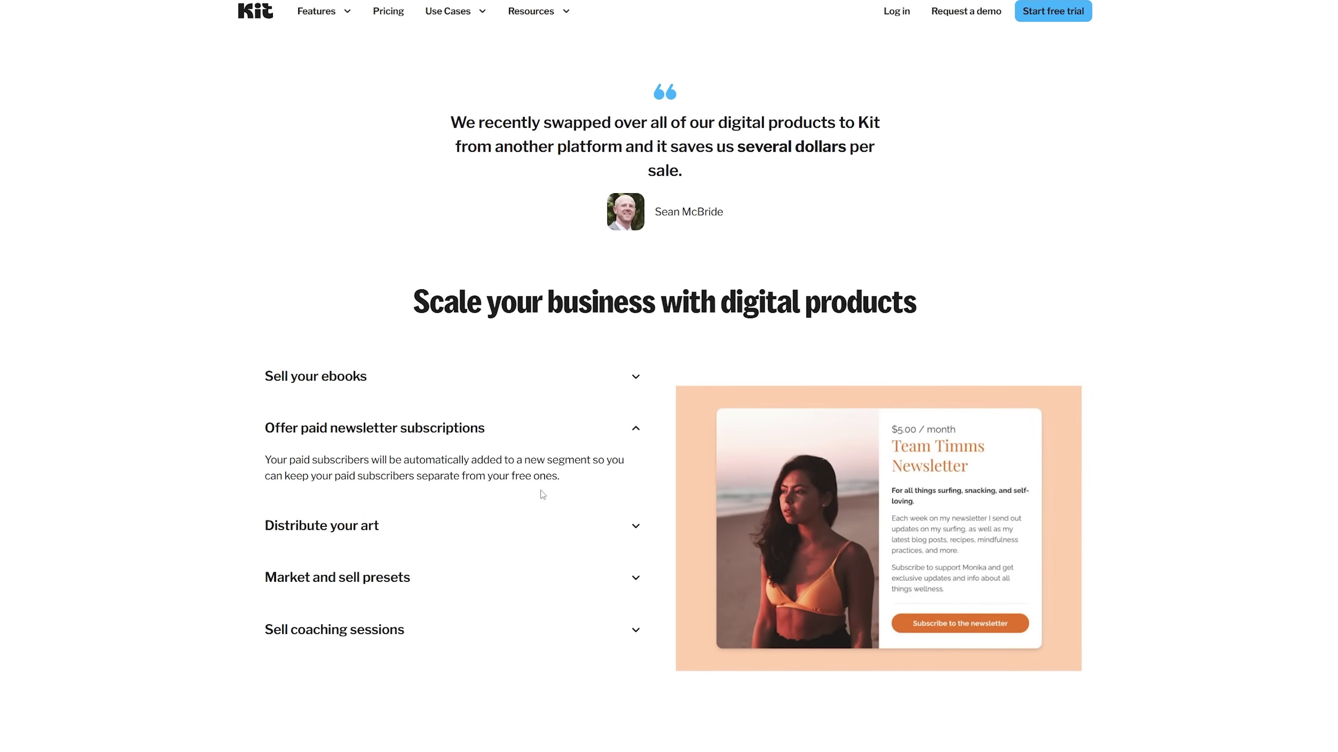
pyautogui.click(526, 529)
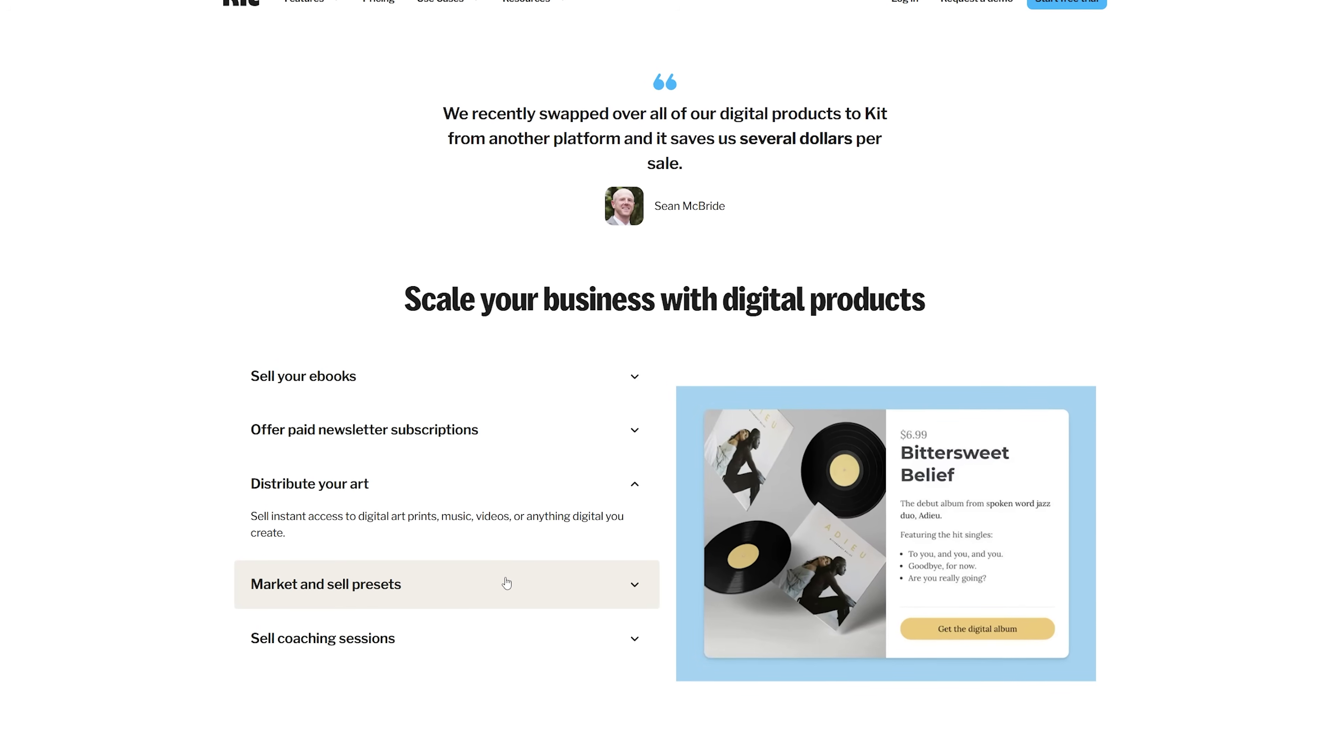
pyautogui.click(507, 582)
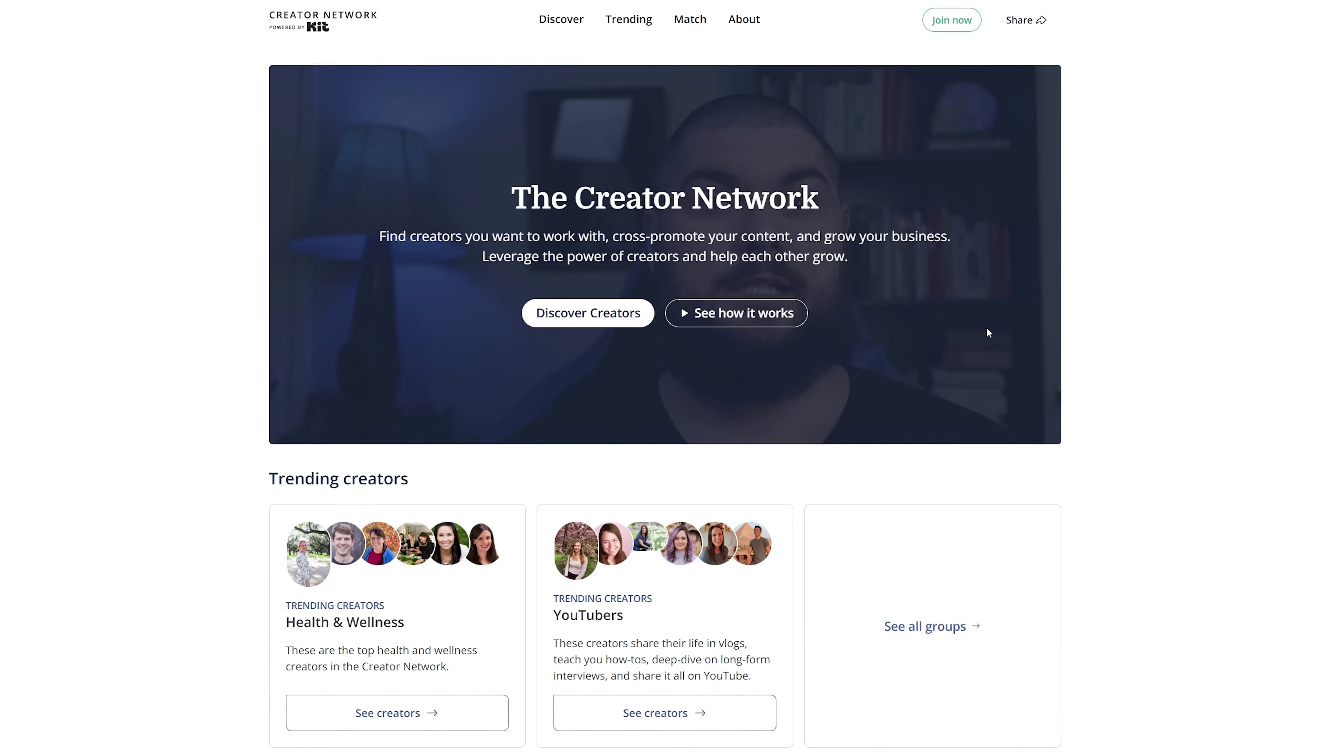
pyautogui.scroll(-8, 464, 302)
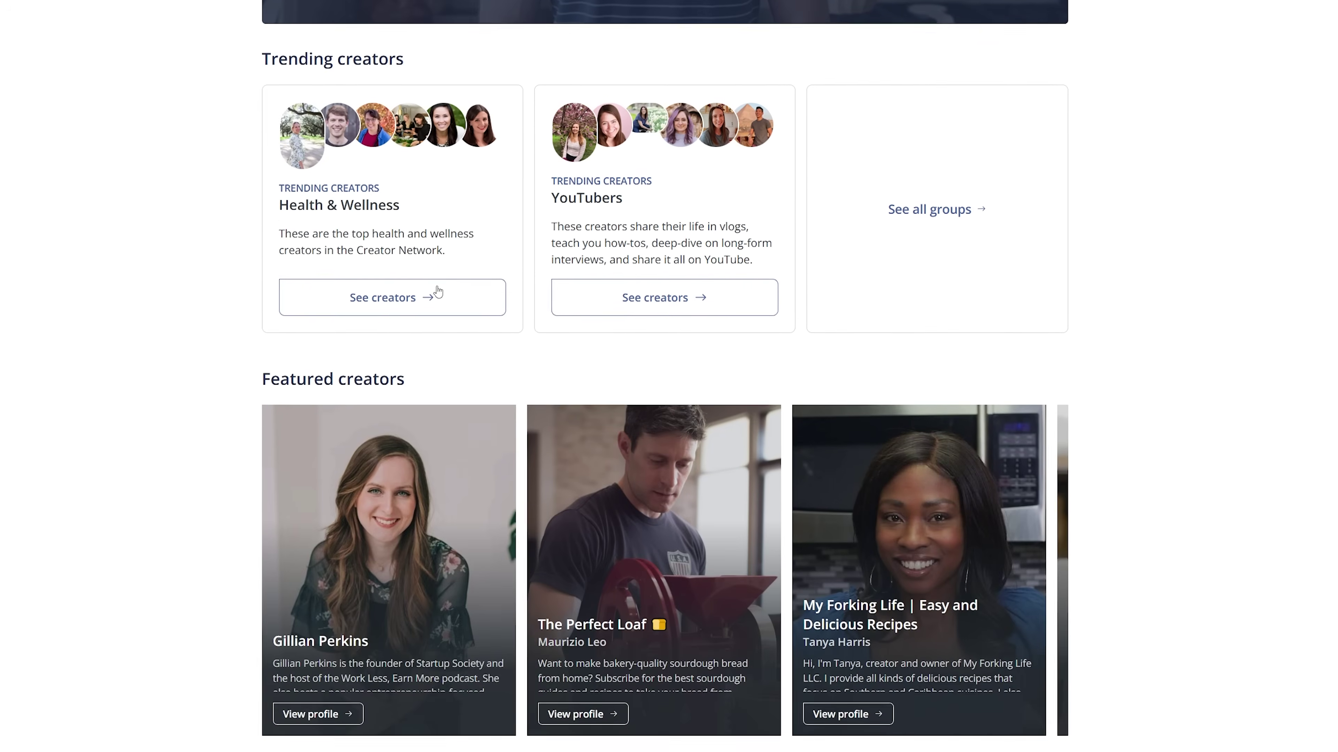
pyautogui.scroll(-4, 438, 292)
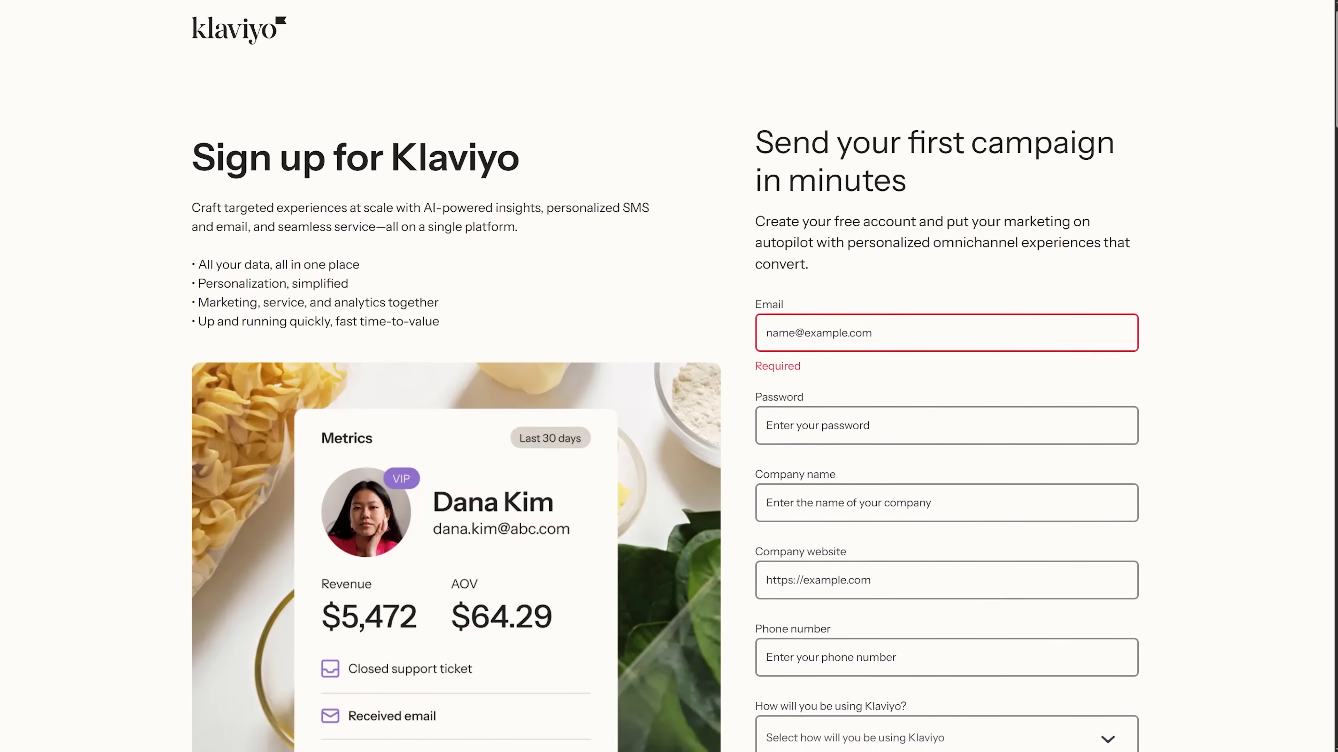
pyautogui.scroll(-10, 669, 376)
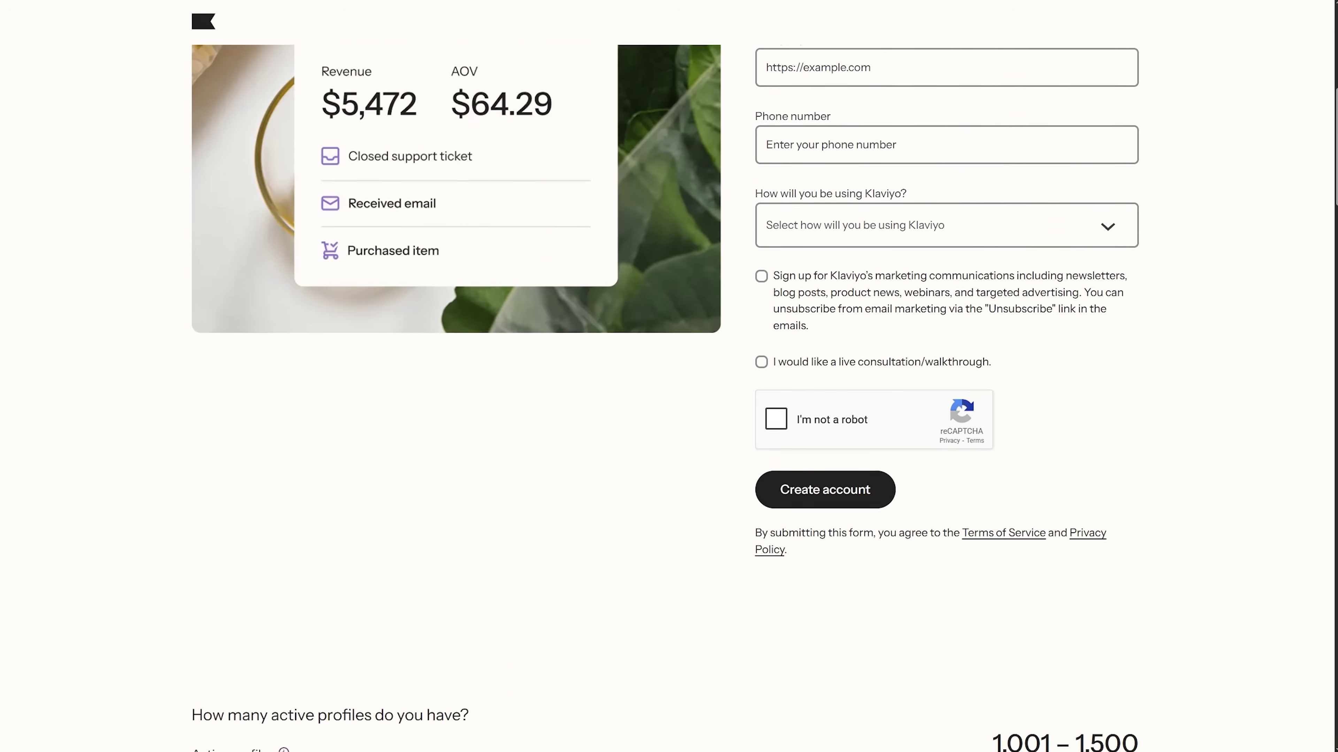
pyautogui.scroll(-5, 668, 376)
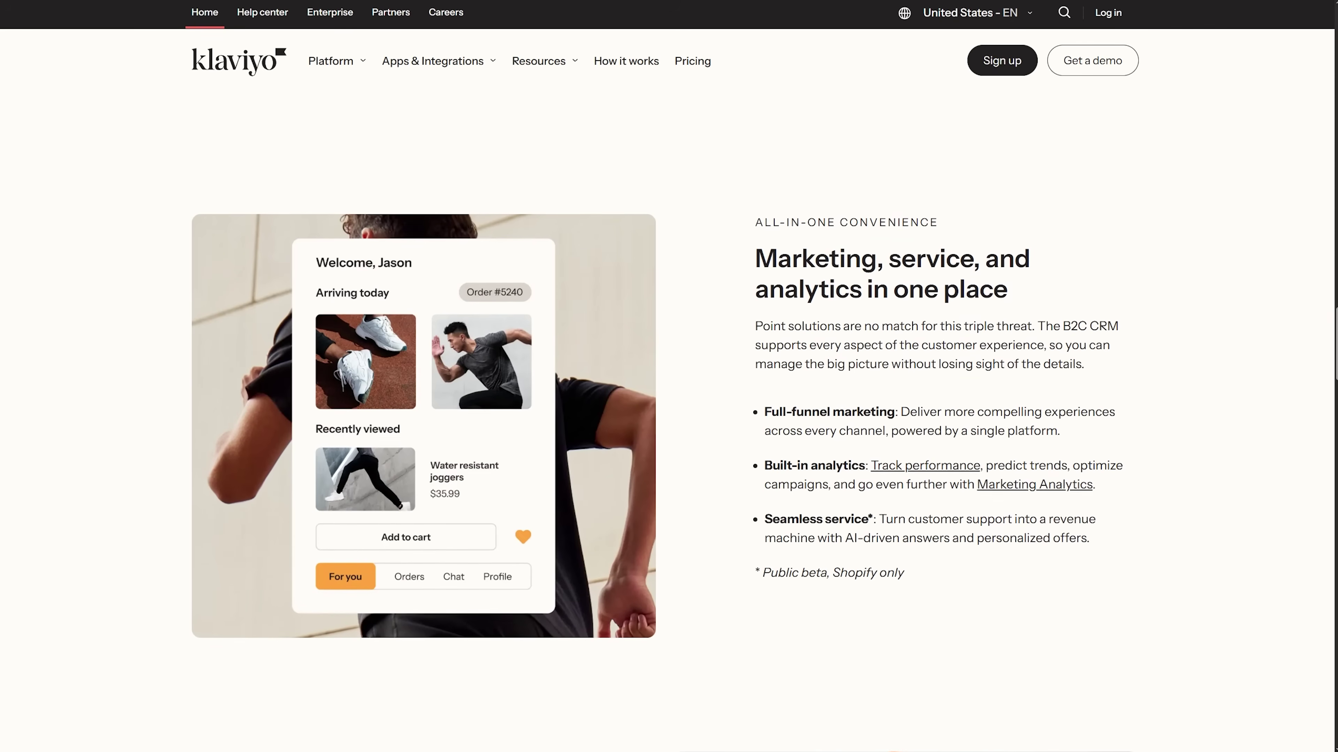
pyautogui.scroll(-2, 669, 389)
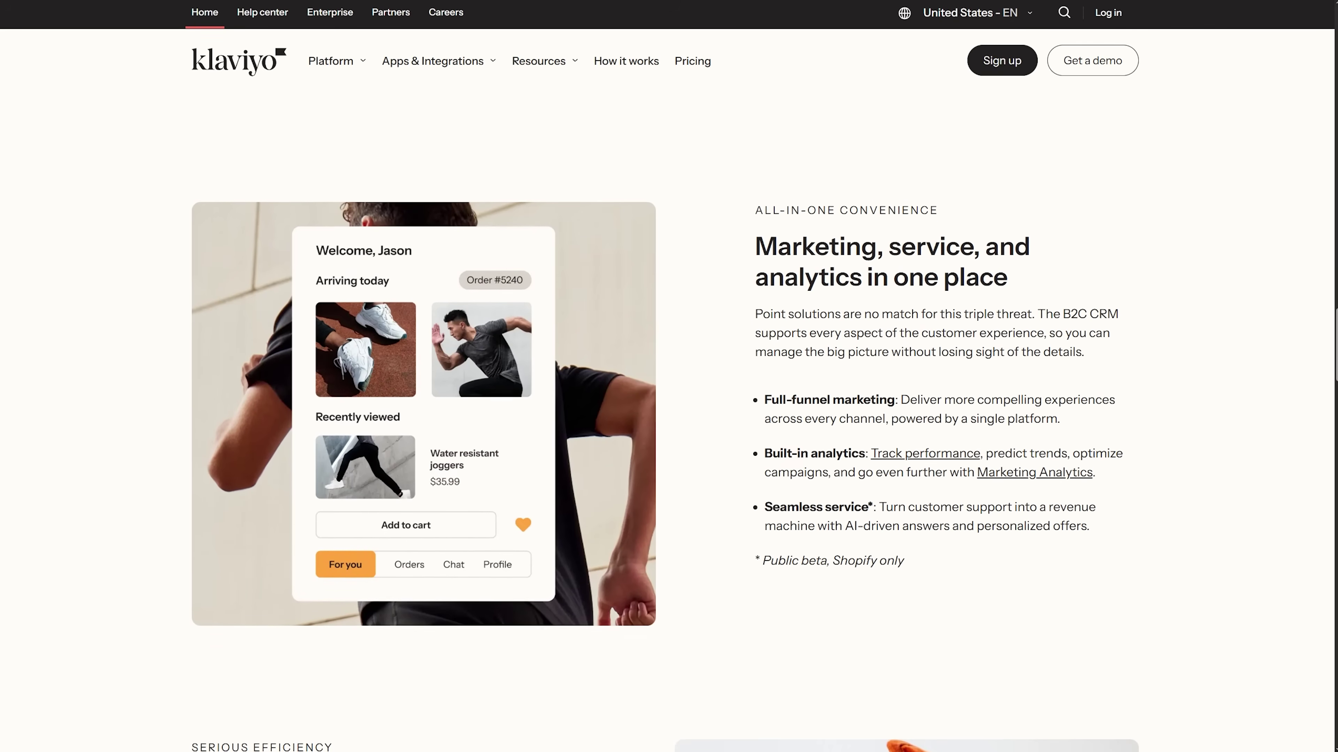
pyautogui.scroll(-2, 669, 389)
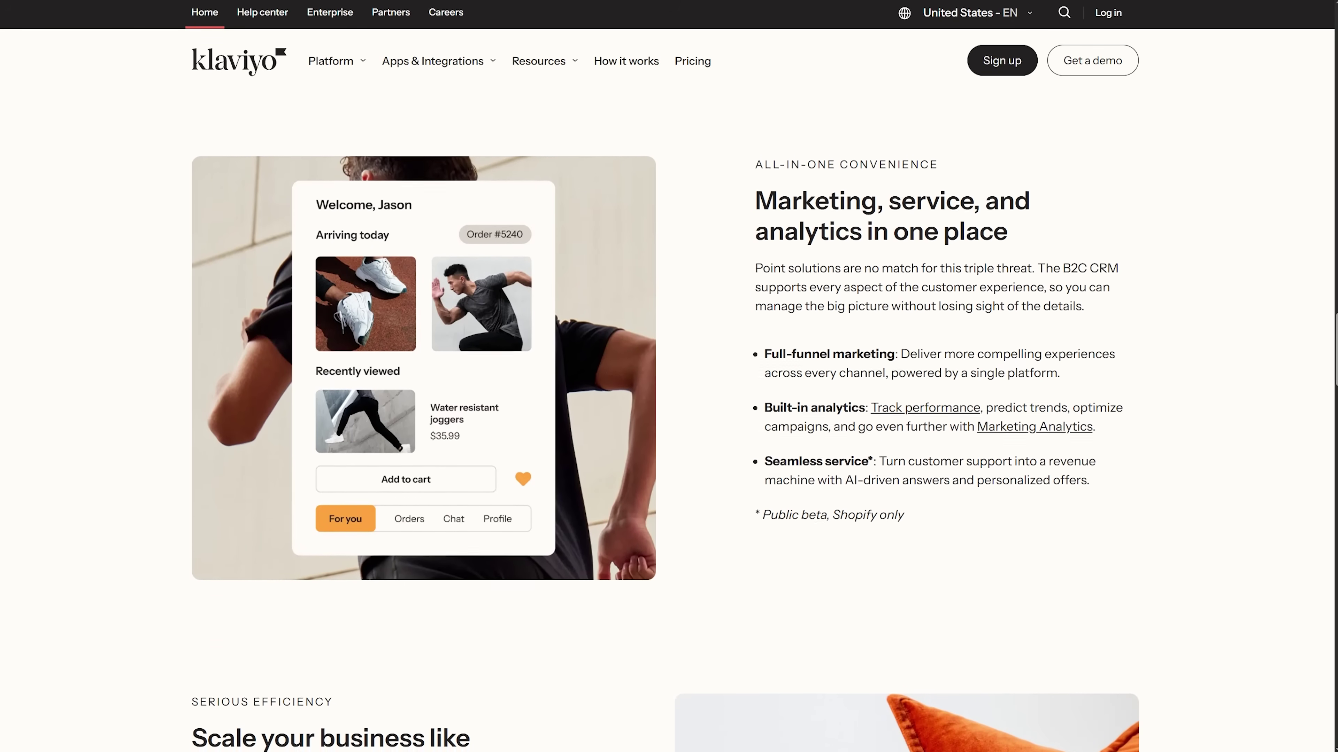
pyautogui.scroll(-2, 669, 390)
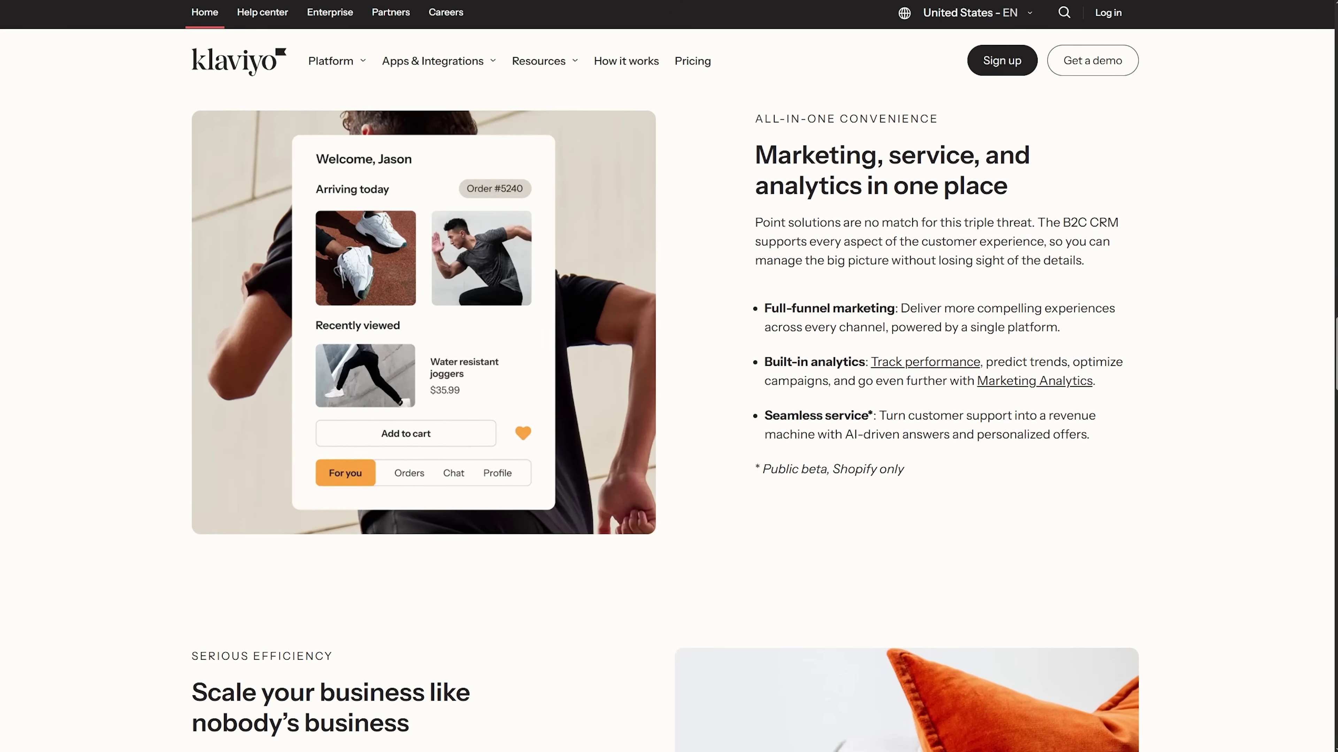
pyautogui.scroll(-1, 669, 390)
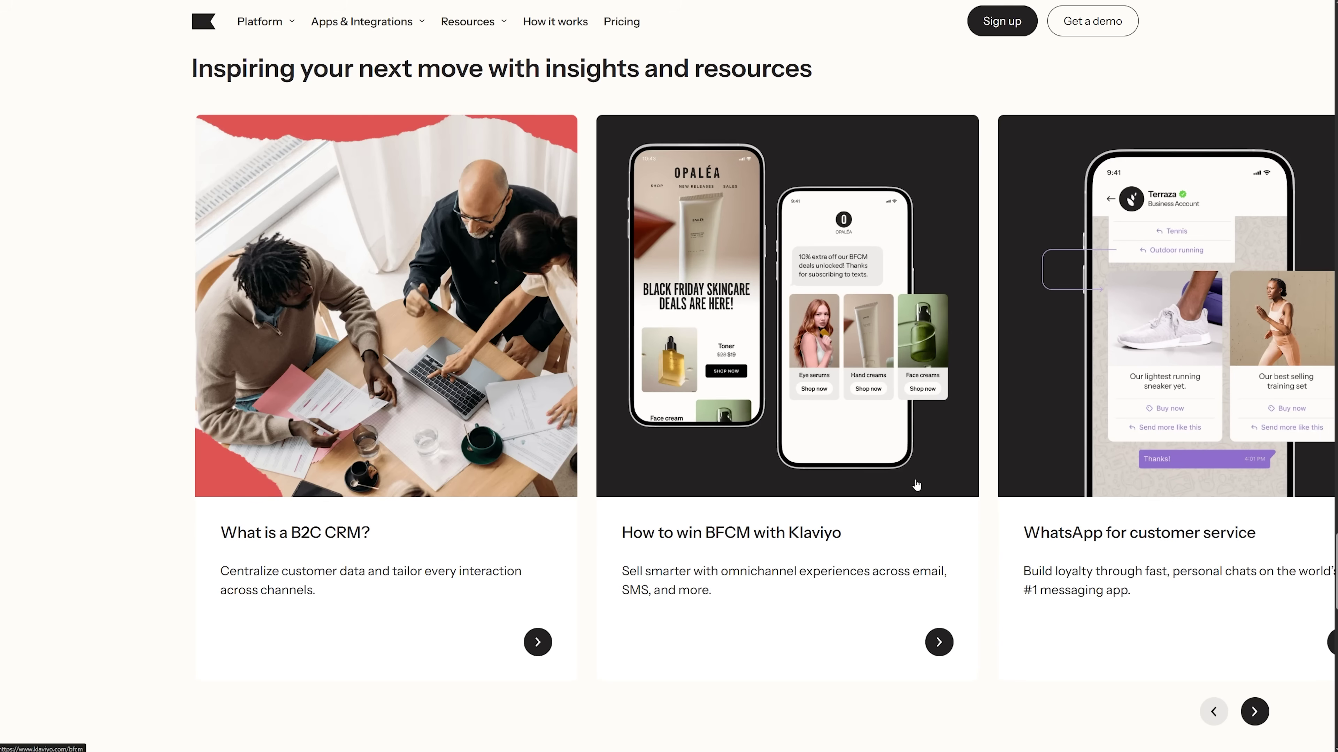
# Advance the Klaviyo resources carousel to the next card
pyautogui.click(1255, 711)
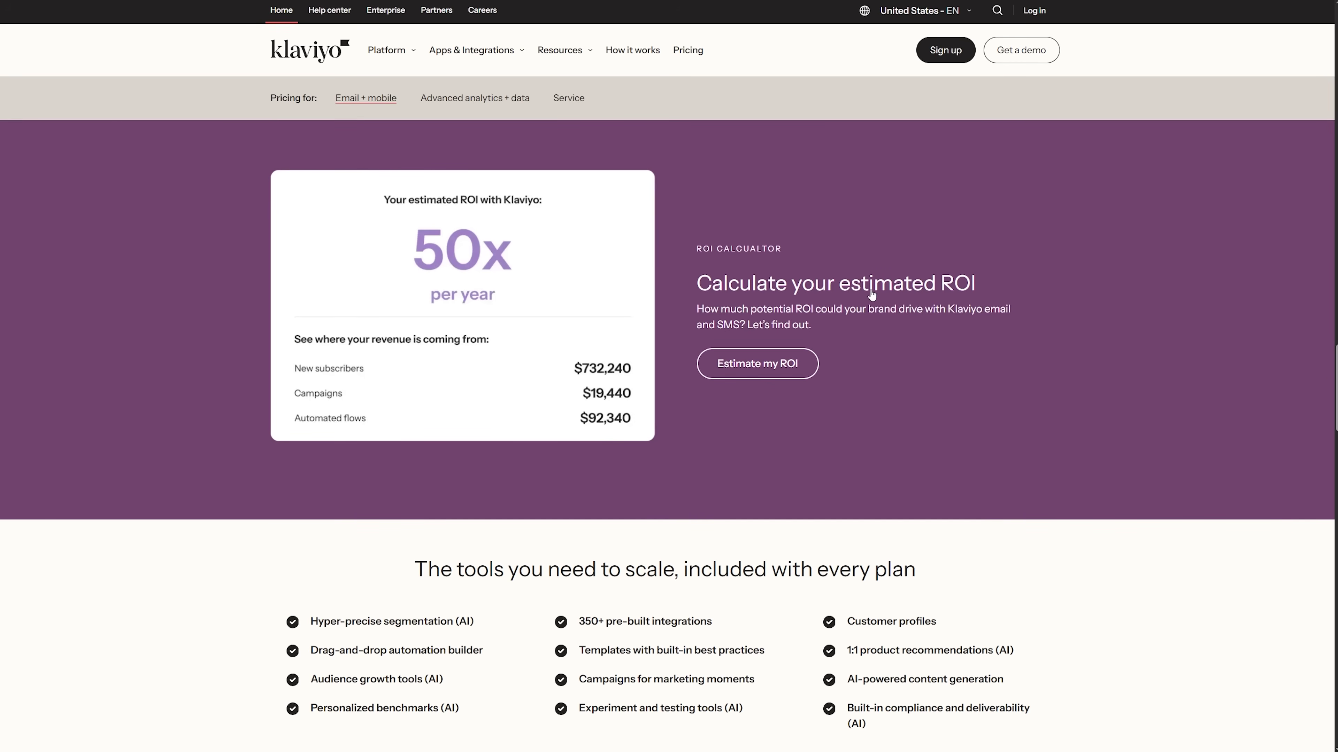
pyautogui.scroll(15, 522, 314)
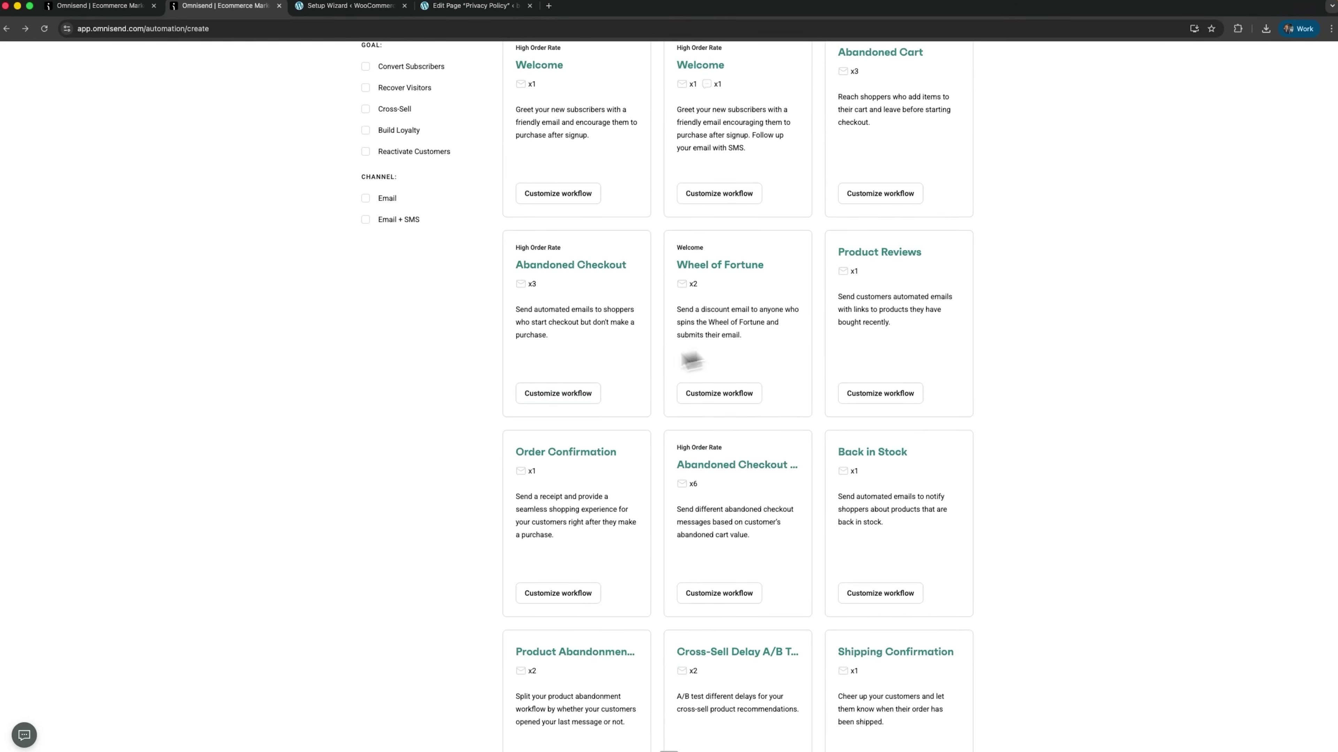
pyautogui.scroll(-5, 594, 428)
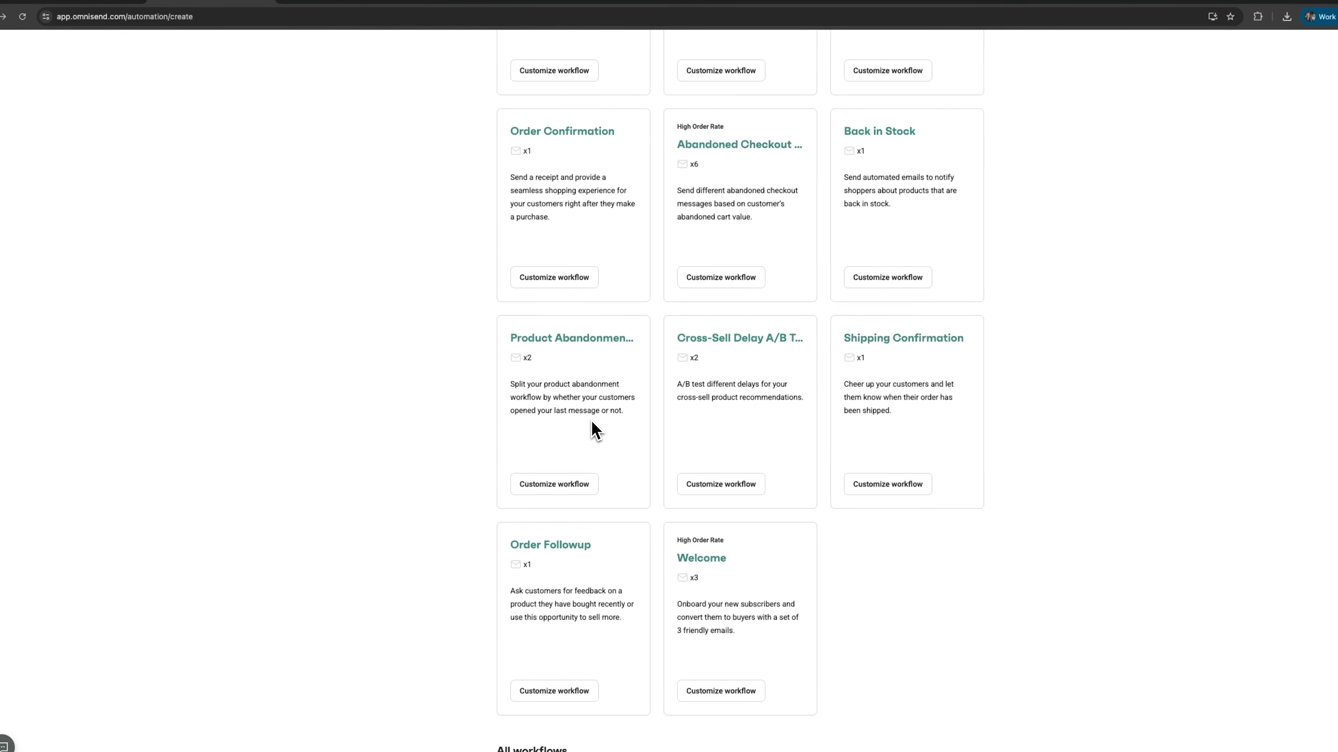
pyautogui.scroll(5, 632, 482)
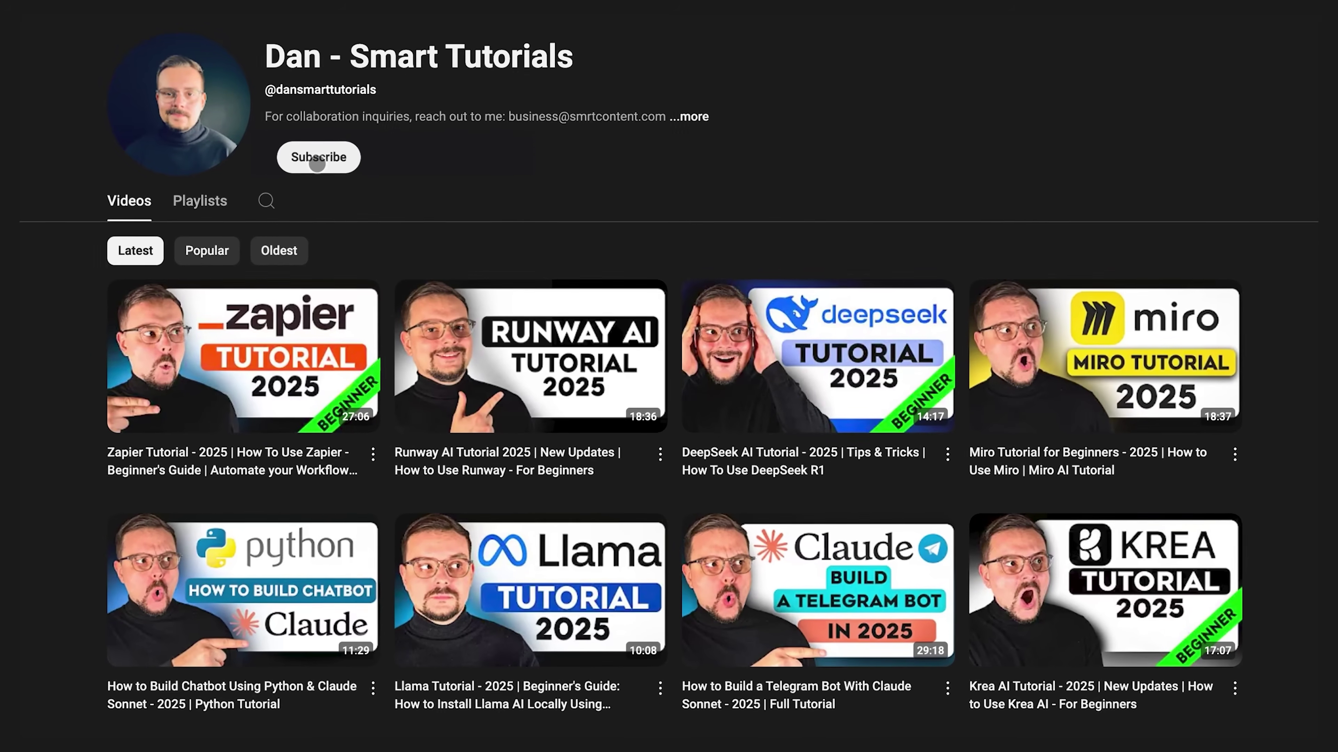
pyautogui.click(317, 164)
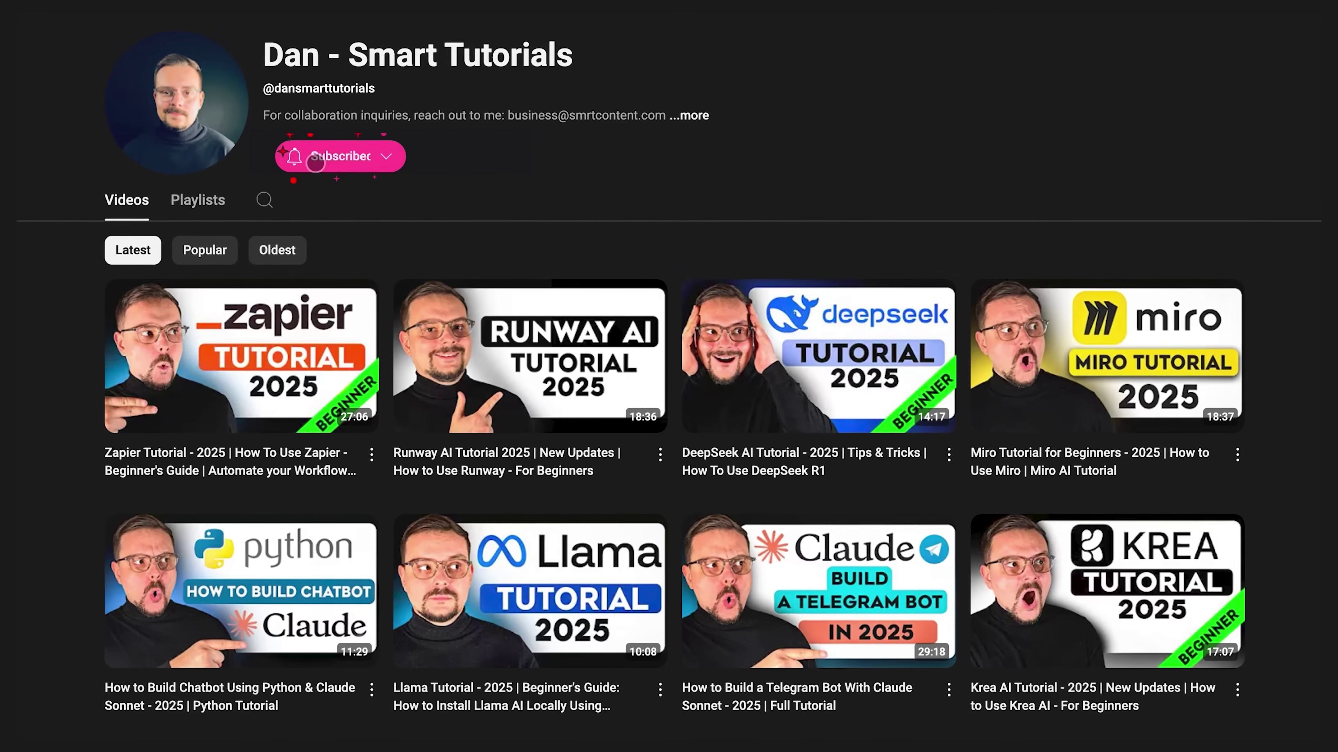
pyautogui.click(388, 157)
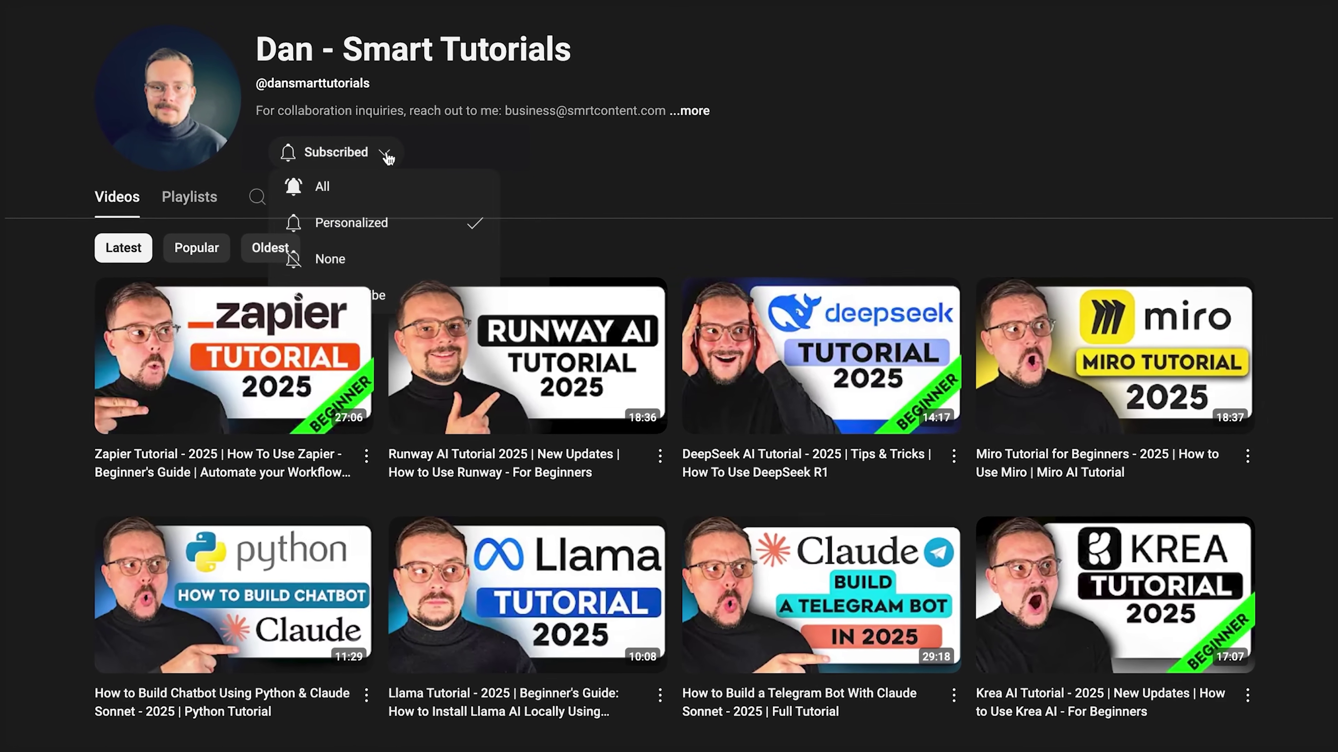